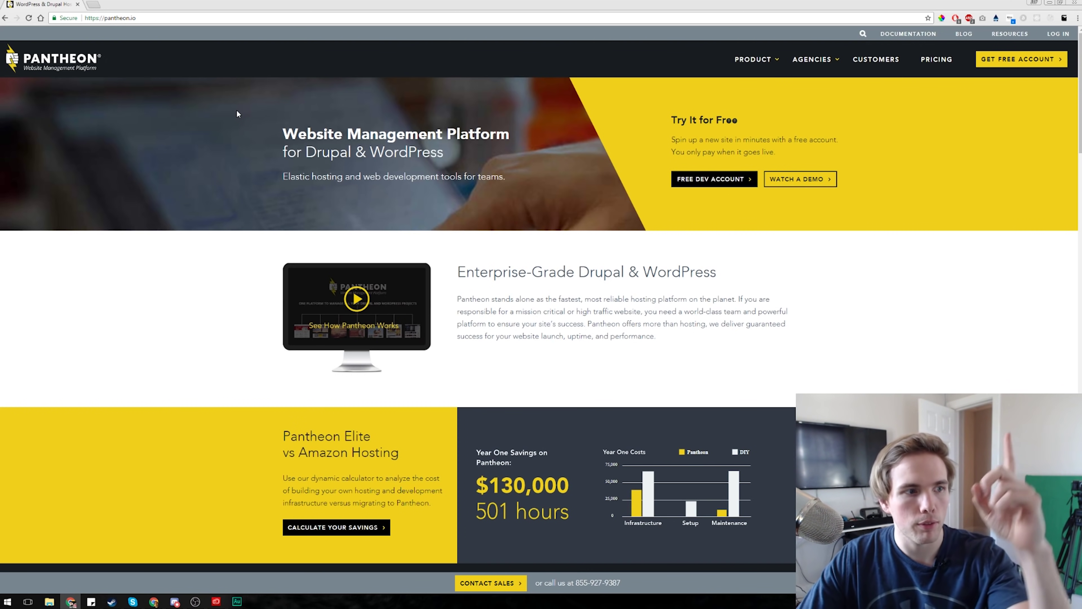
- Start a free Pantheon account using Google sign-in with the chosen Google account
click(1010, 65)
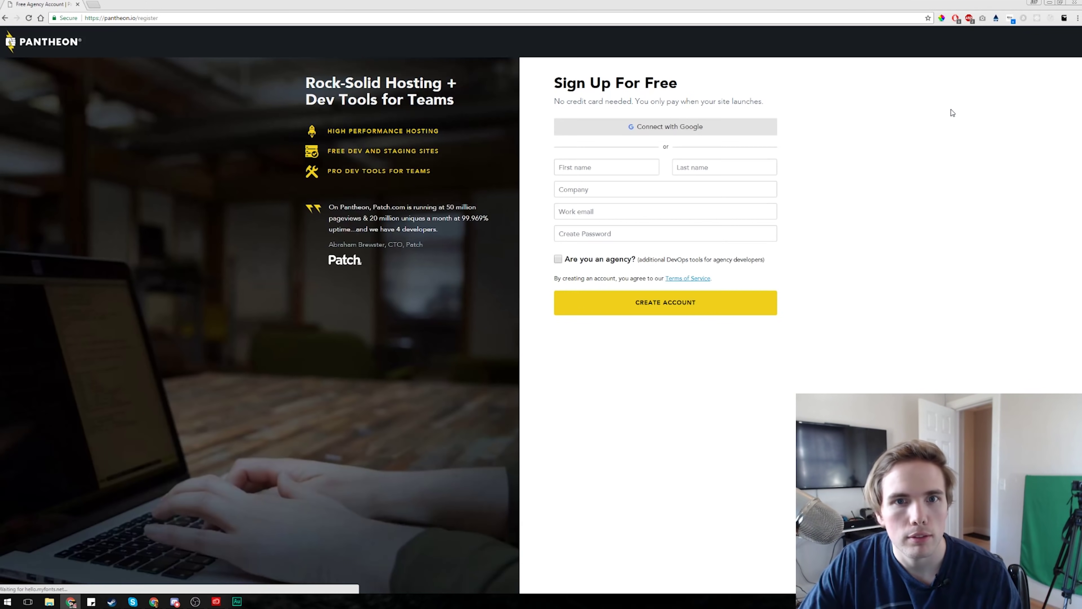
click(703, 127)
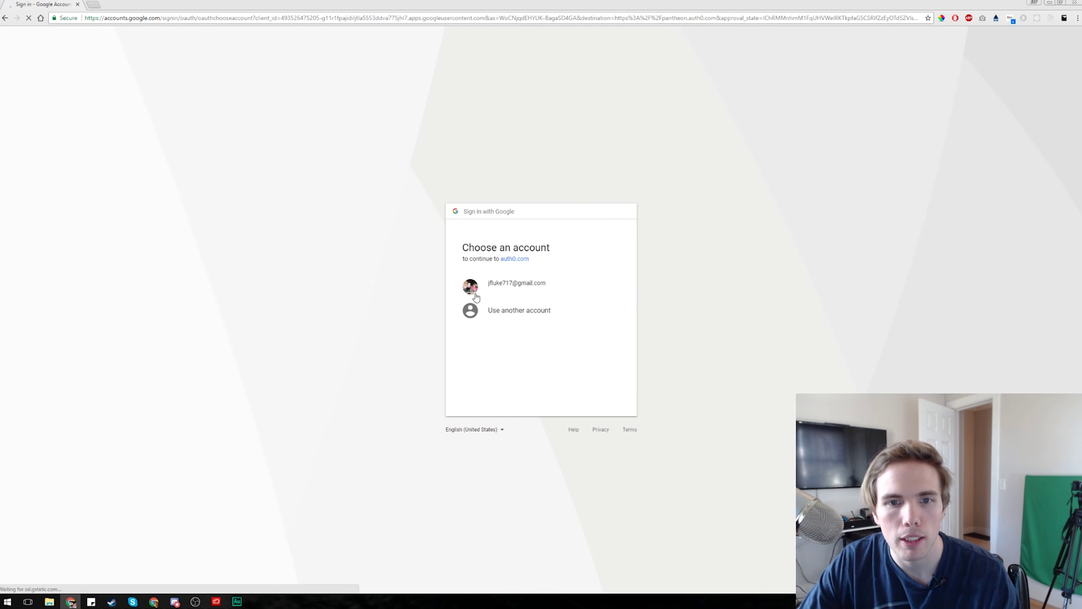
click(512, 292)
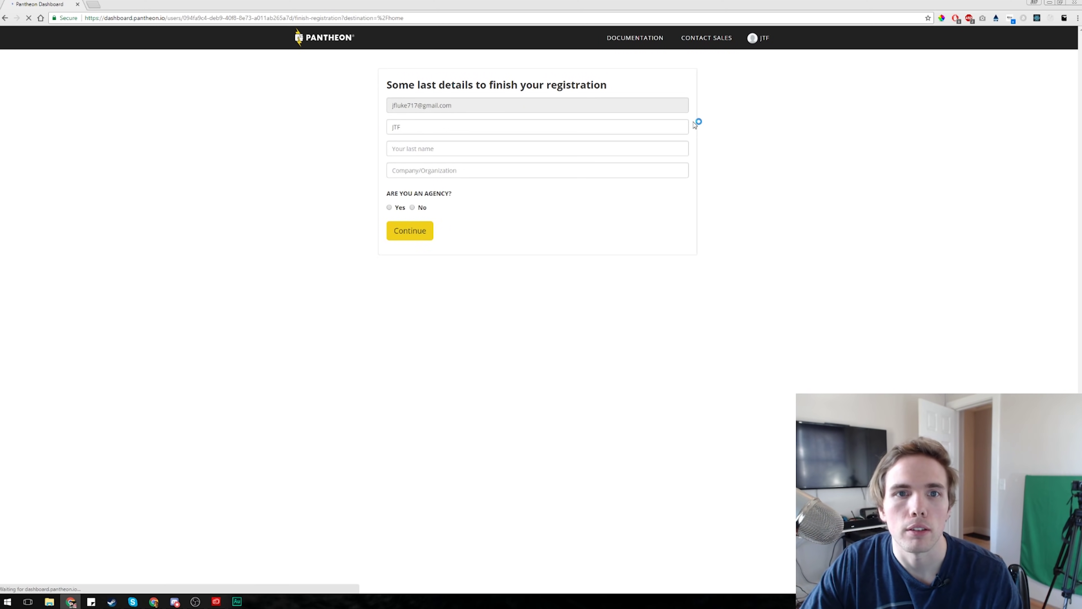
- Complete registration with a last name, company 'Test', and No for agency
click(492, 149)
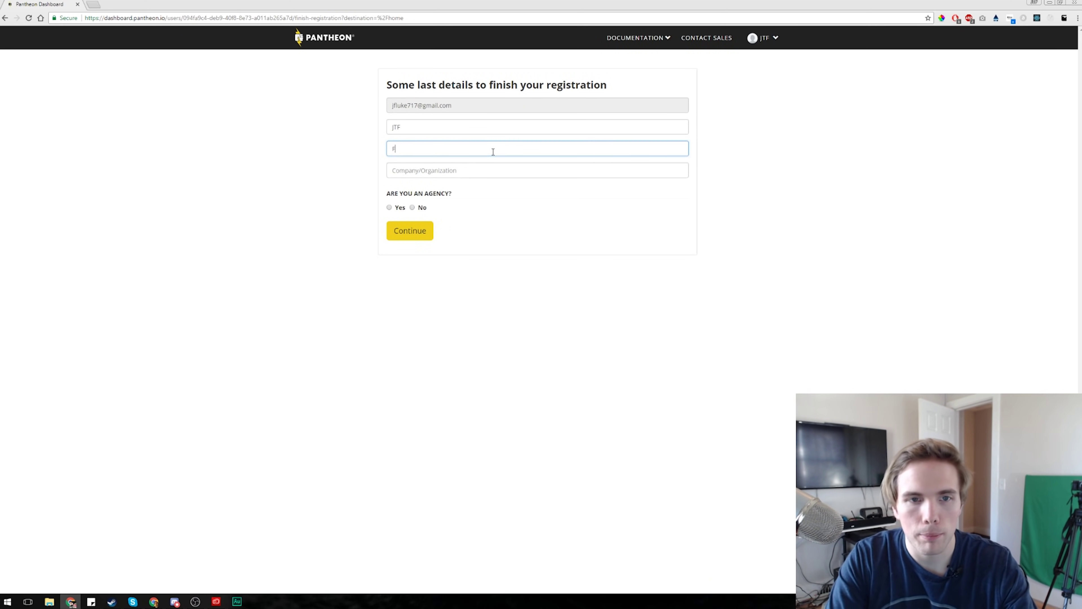
key(Tab)
text(Test)
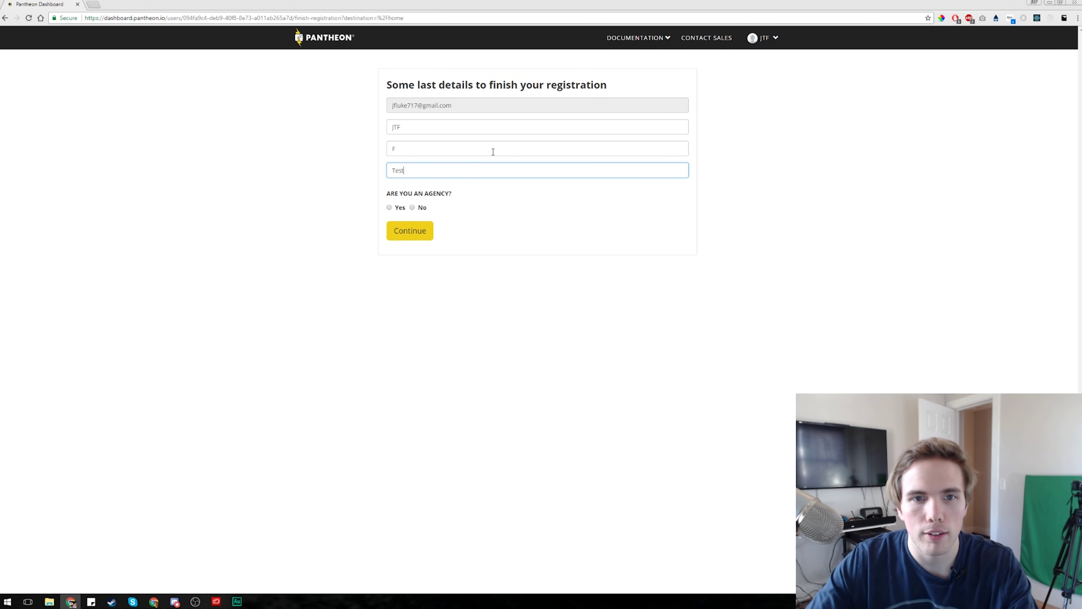
click(412, 208)
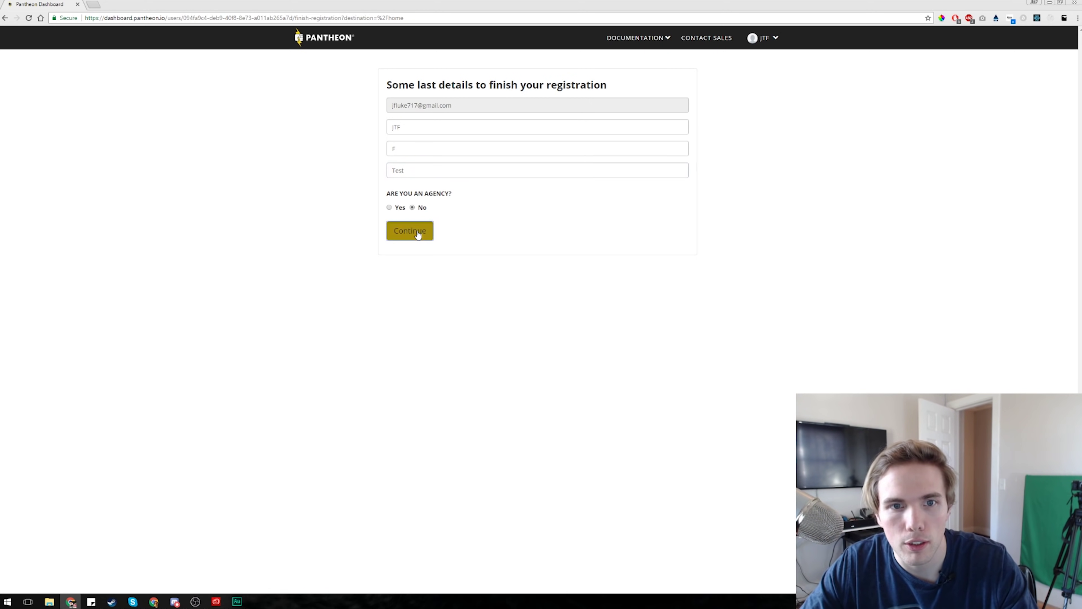
click(417, 232)
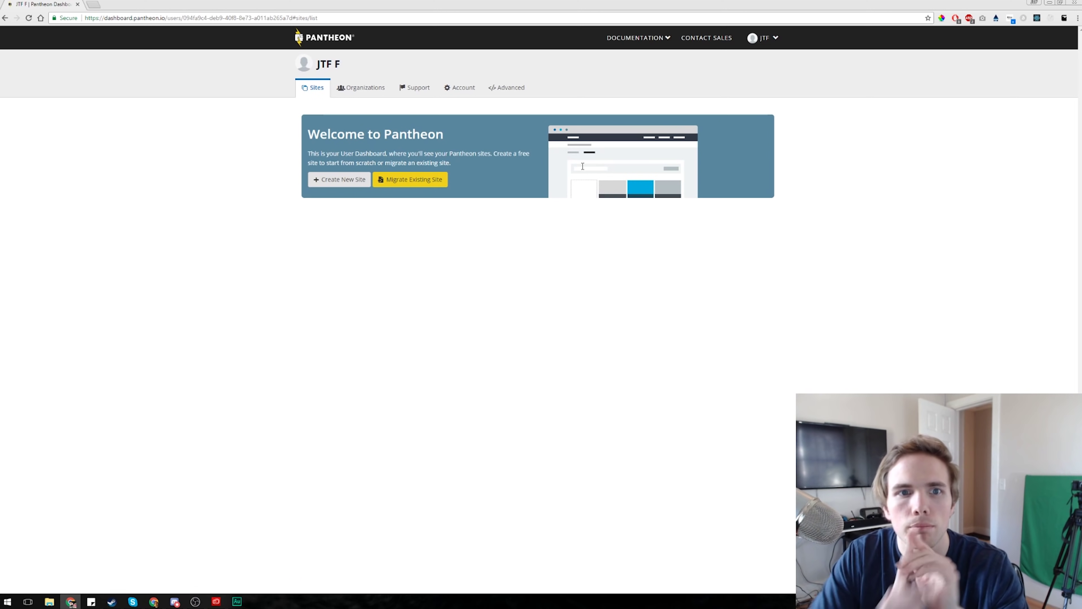
- Create a site named Youtubeisawesome, deploy WordPress on it, and open its dashboard
click(339, 179)
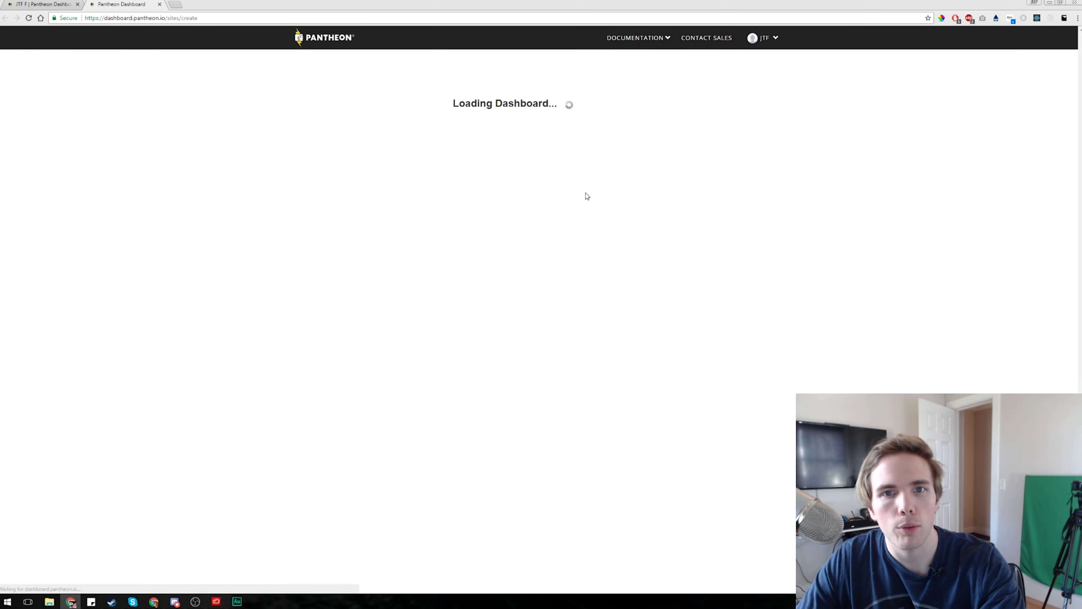
click(502, 137)
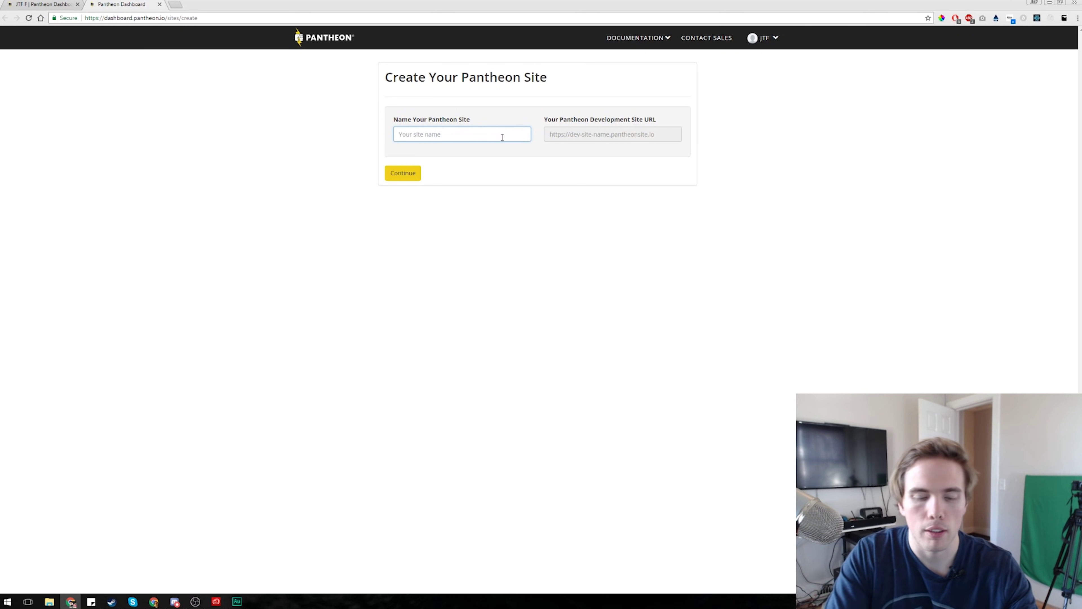
text(Youtubeisawesome)
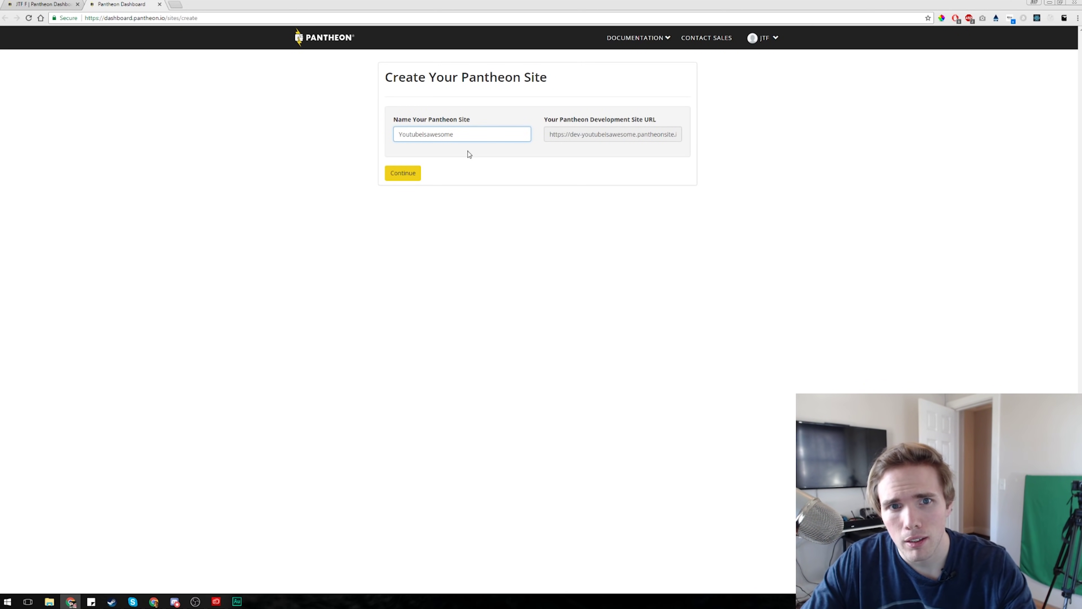
click(405, 168)
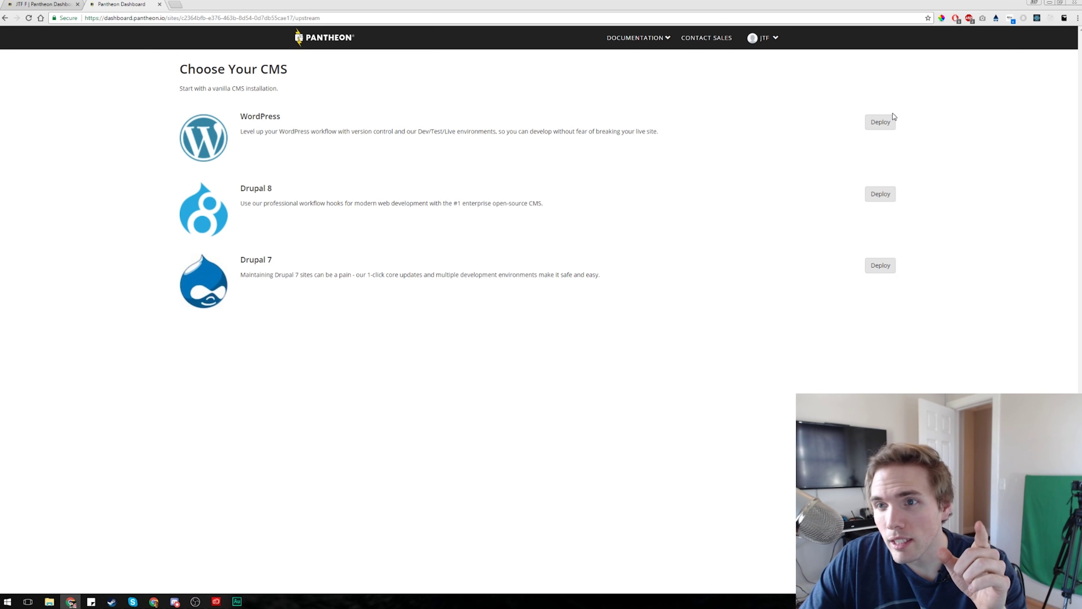
click(888, 123)
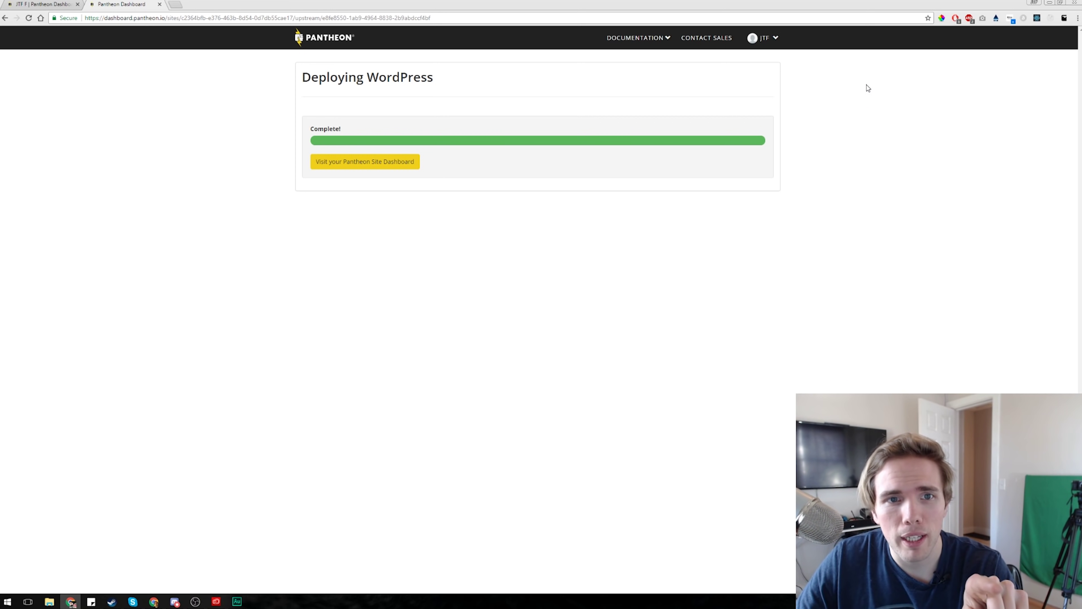
click(402, 165)
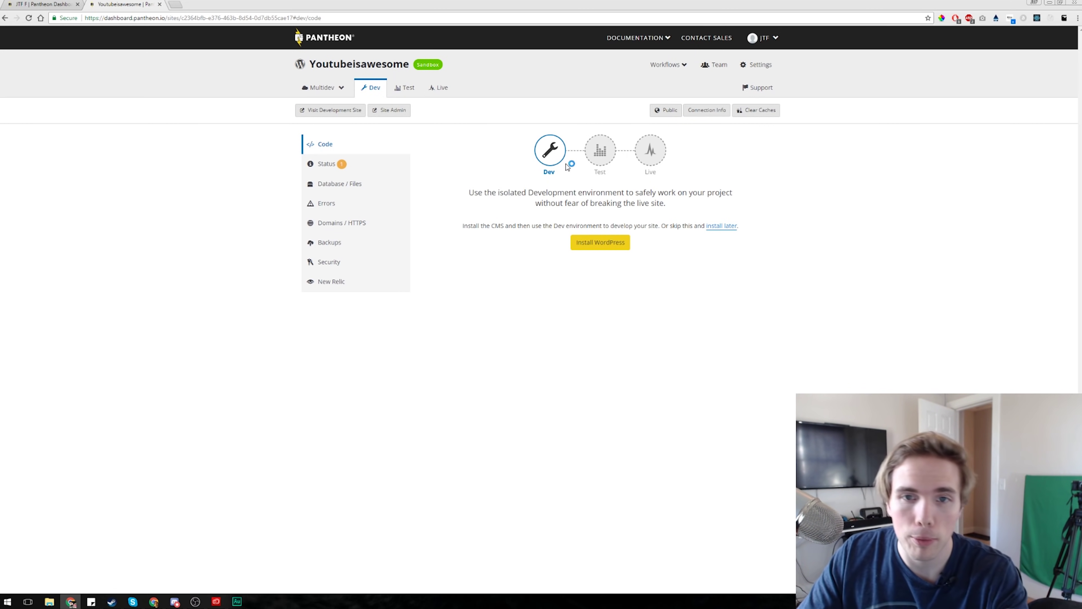
- Launch the WordPress installer on the Dev environment and choose English
click(606, 246)
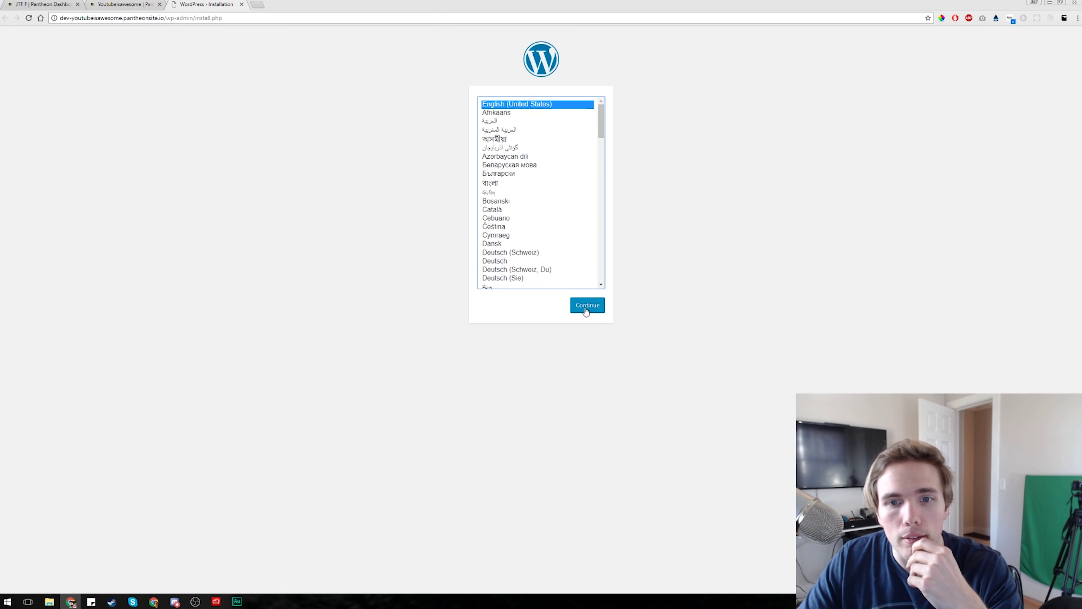
click(587, 305)
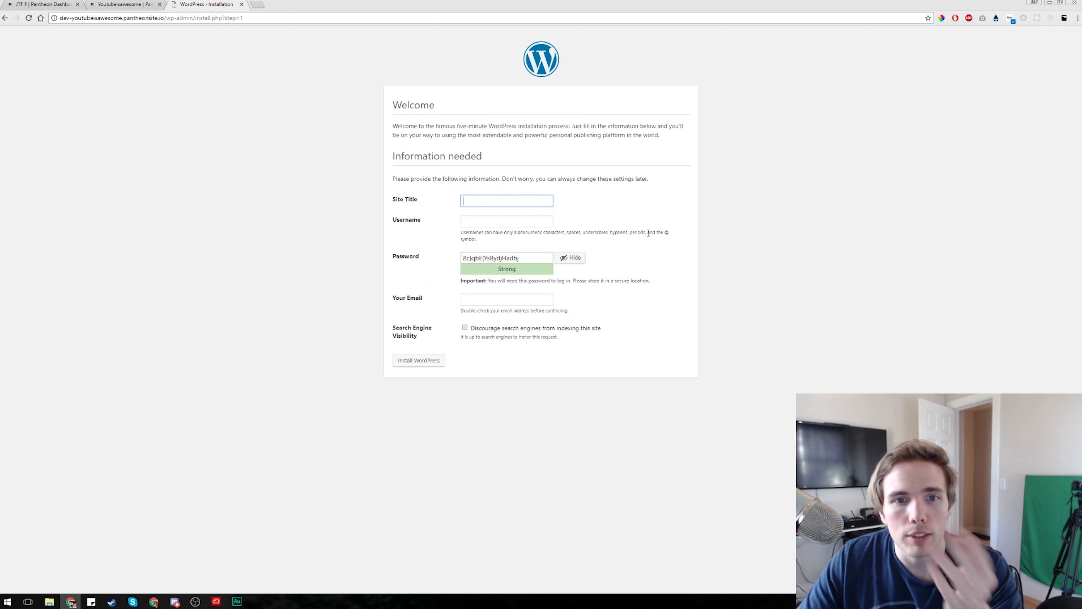
- Install WordPress with site title 'youtubeisawesome', an admin username and the saved e-mail address
text(youtubwe)
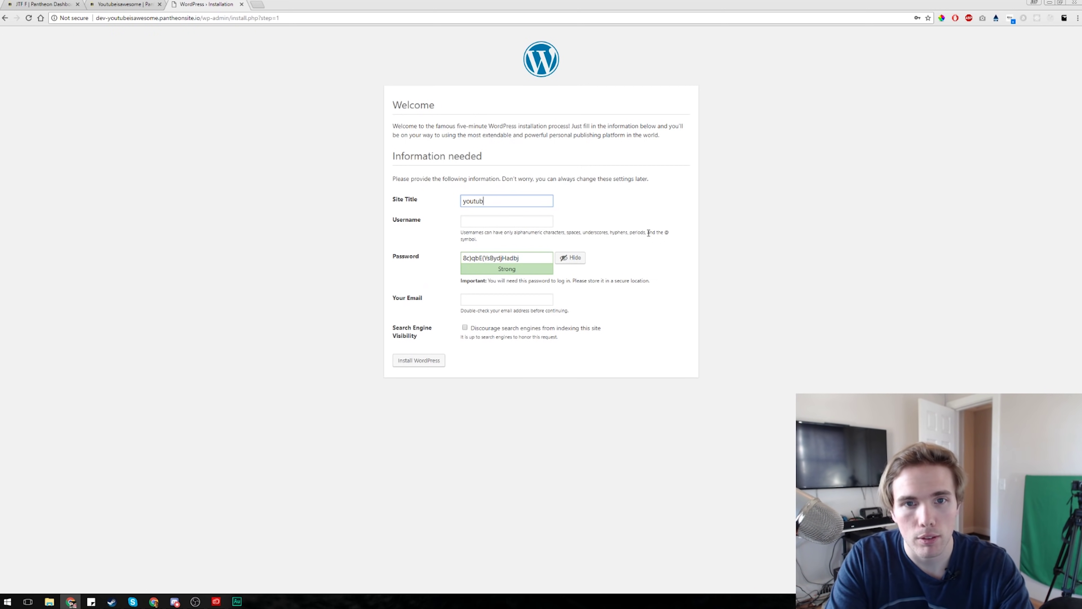
key(BackSpace)
text(isawesome)
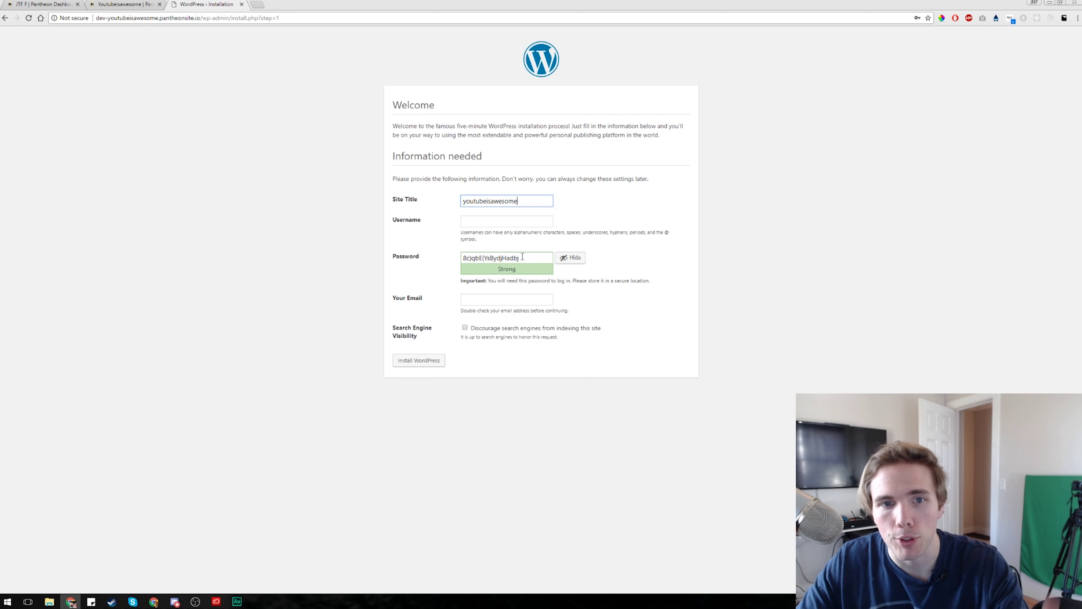
click(507, 223)
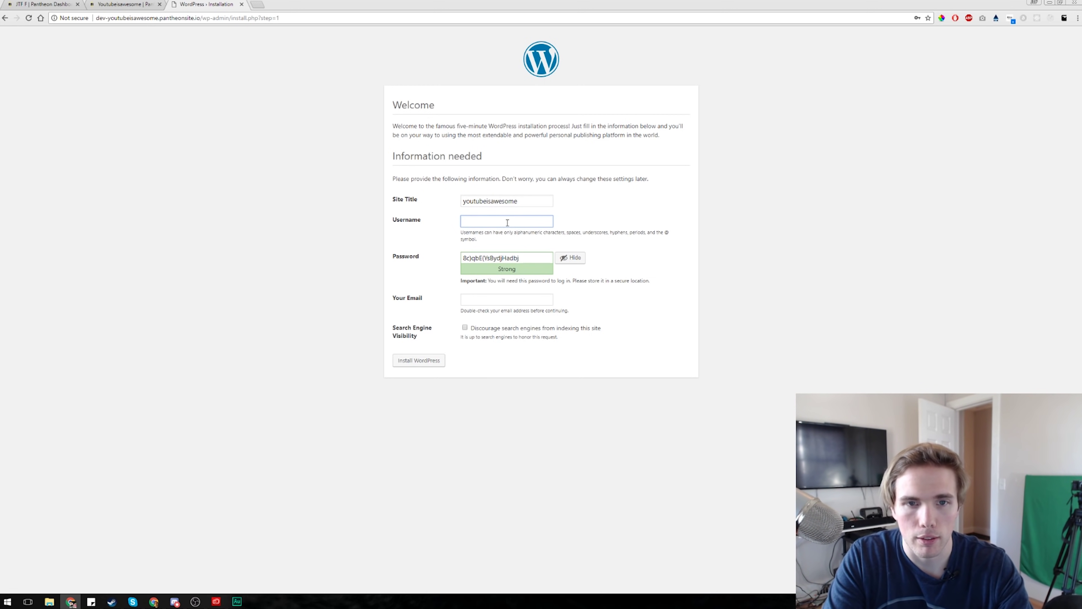
text(josh)
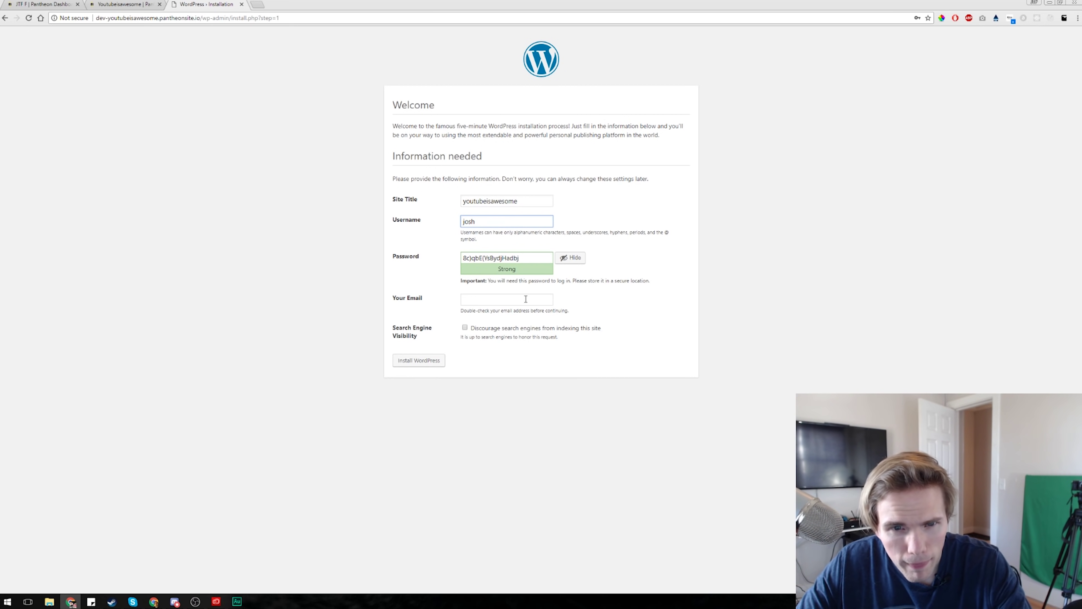
click(526, 299)
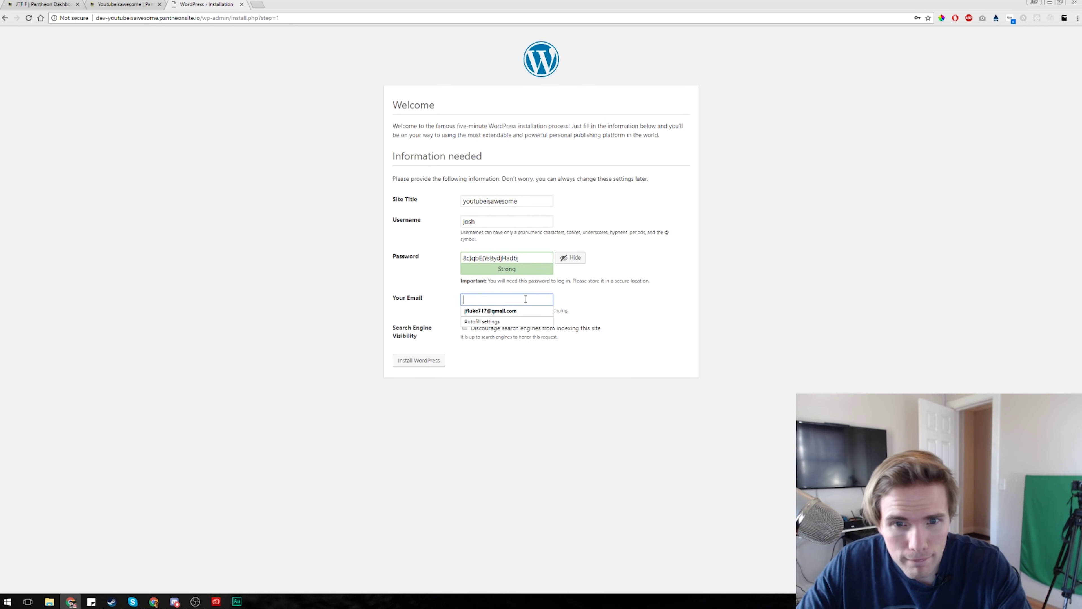
click(512, 310)
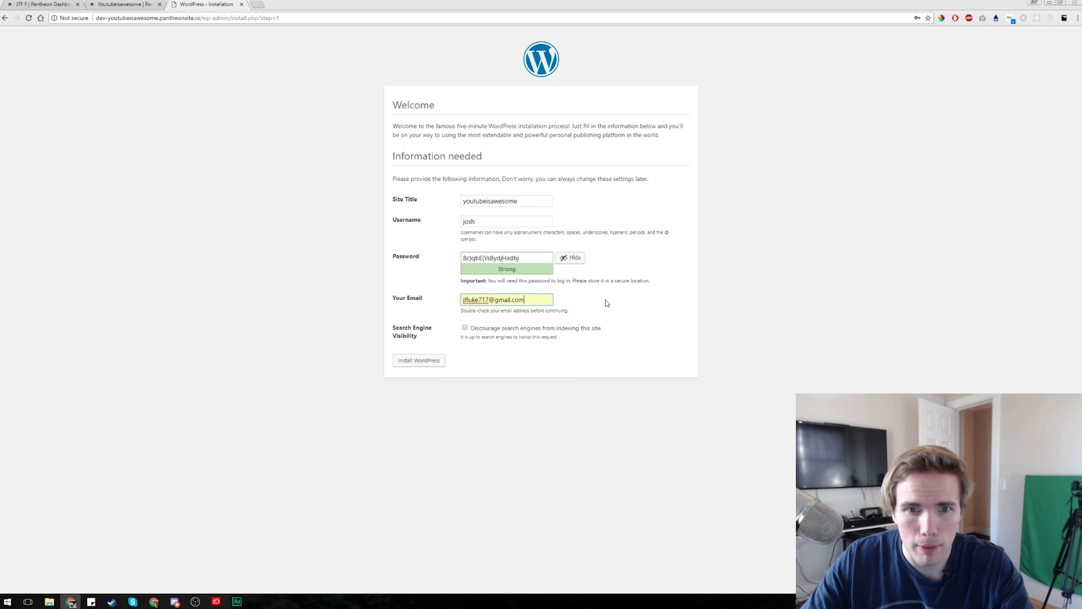
click(418, 360)
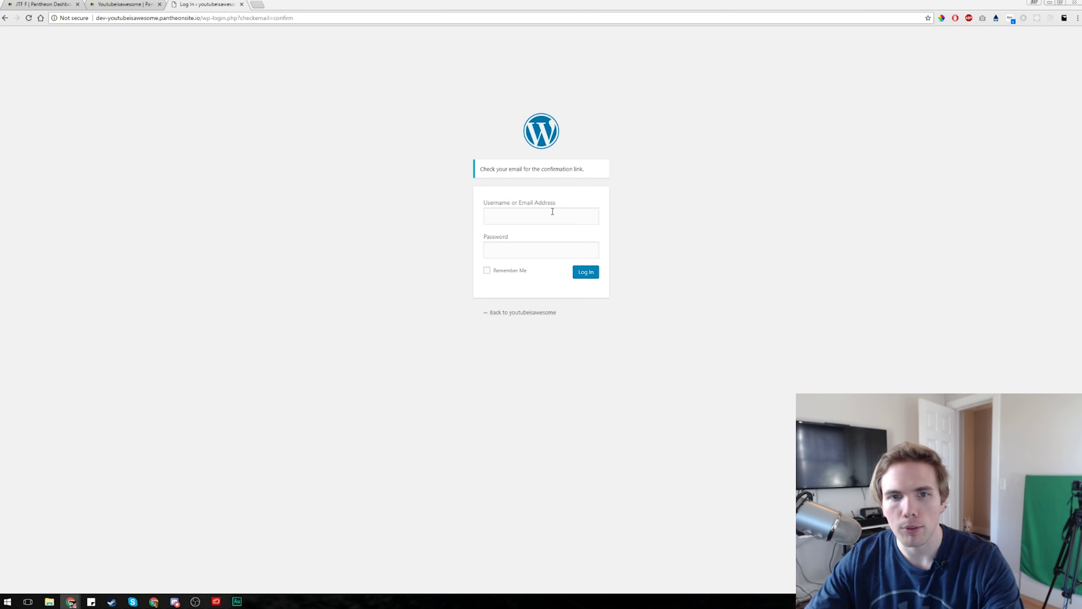
click(552, 211)
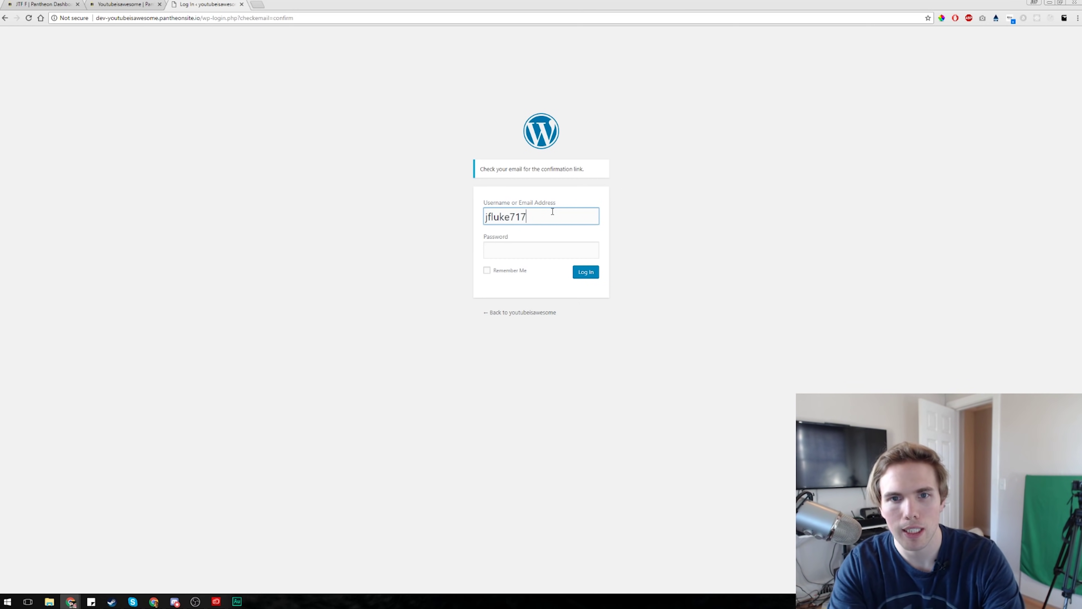
- Log in with the admin e-mail and password, saving the login in the browser
key(Tab)
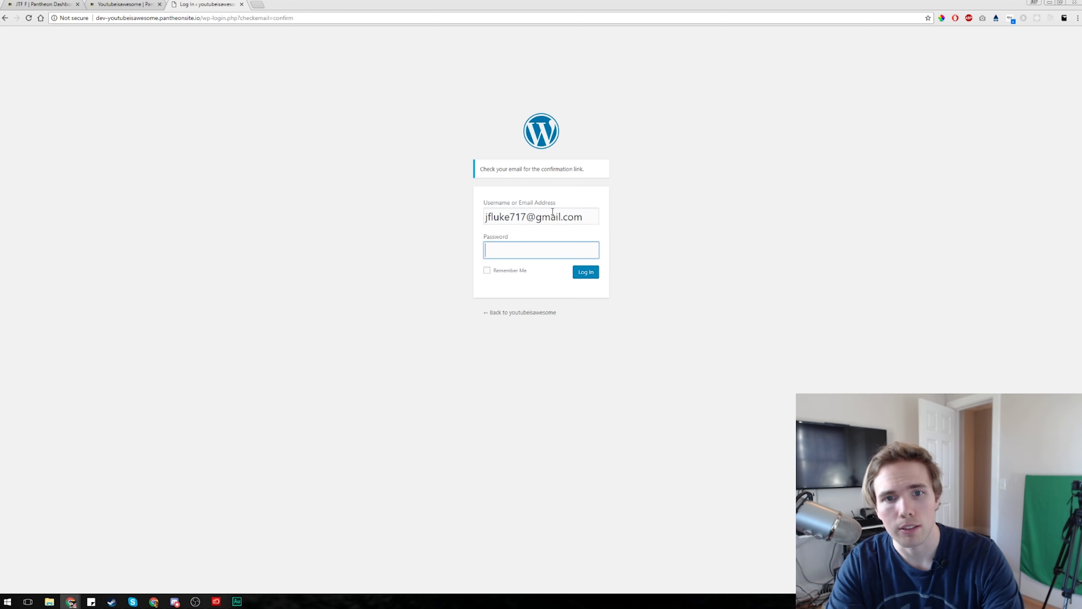
text(••••••••••)
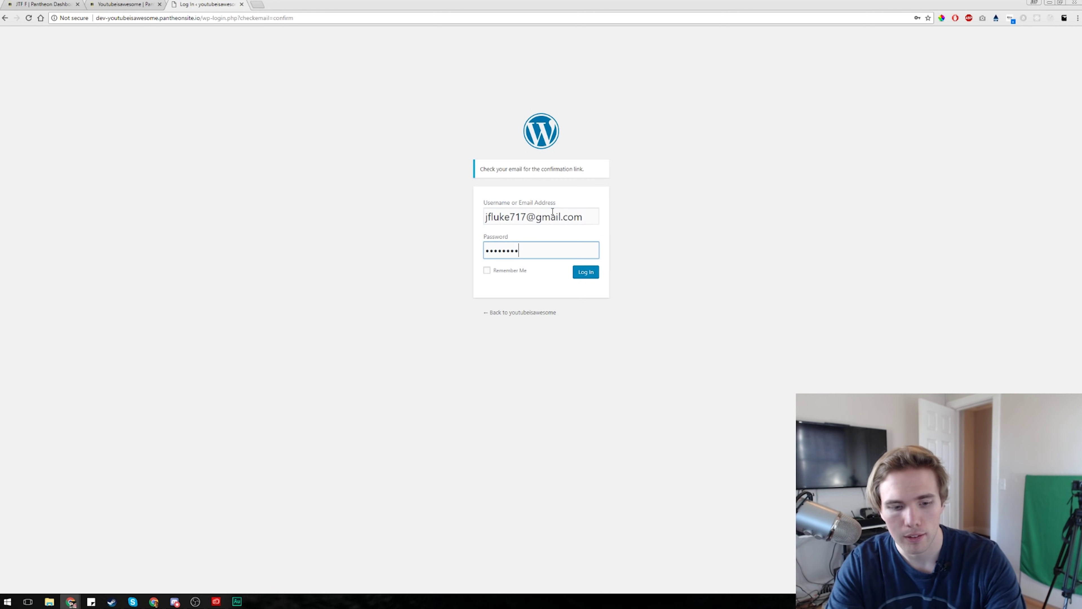
click(587, 274)
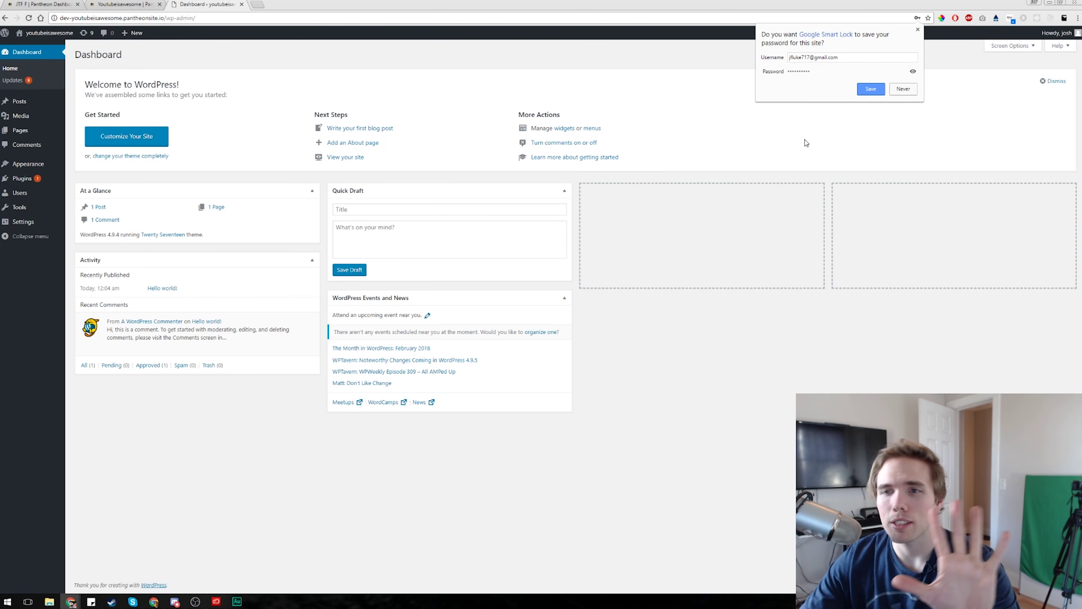
click(872, 89)
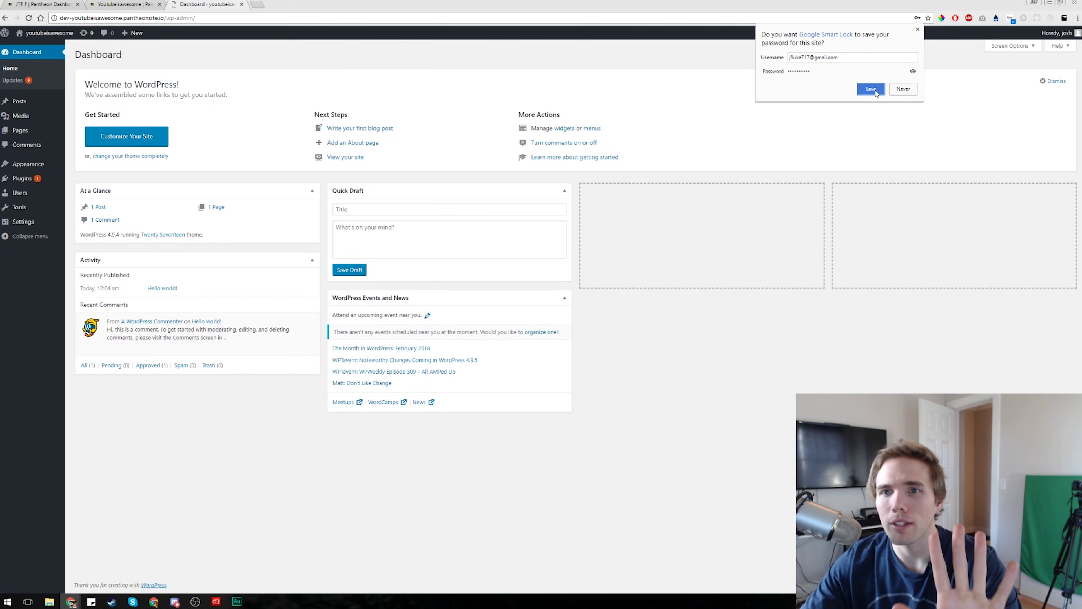
mouse_move(28, 133)
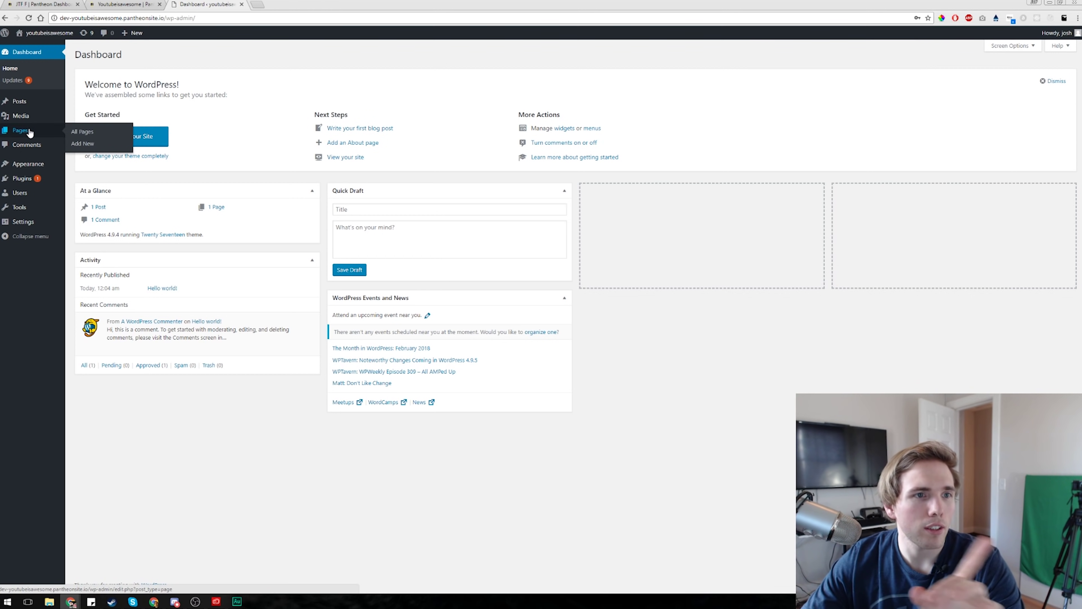
click(21, 179)
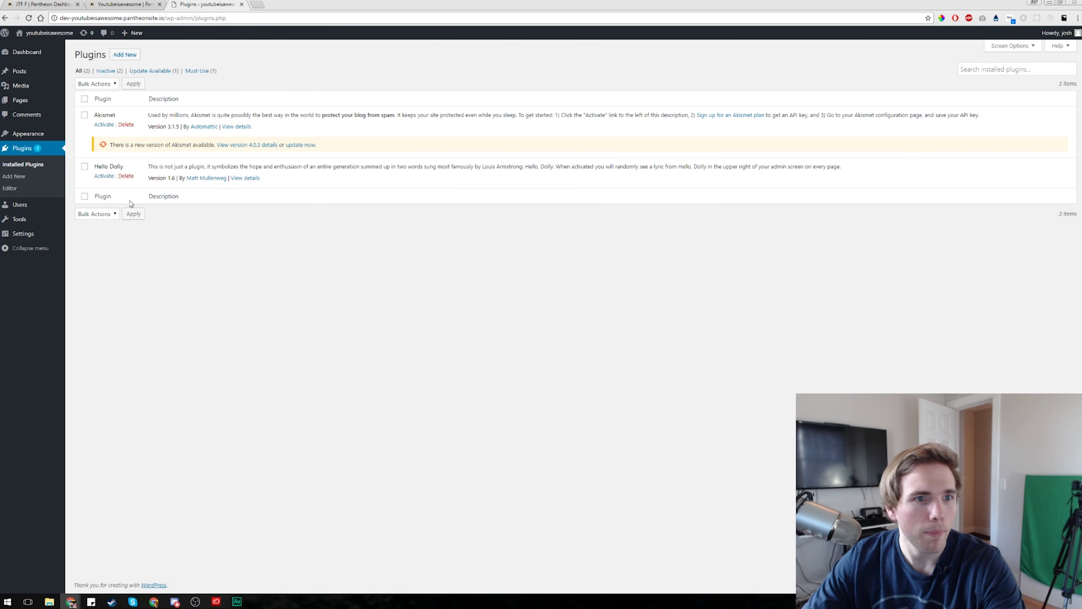
- Search the plugin directory for 'sessions' under Plugins > Add New
click(118, 56)
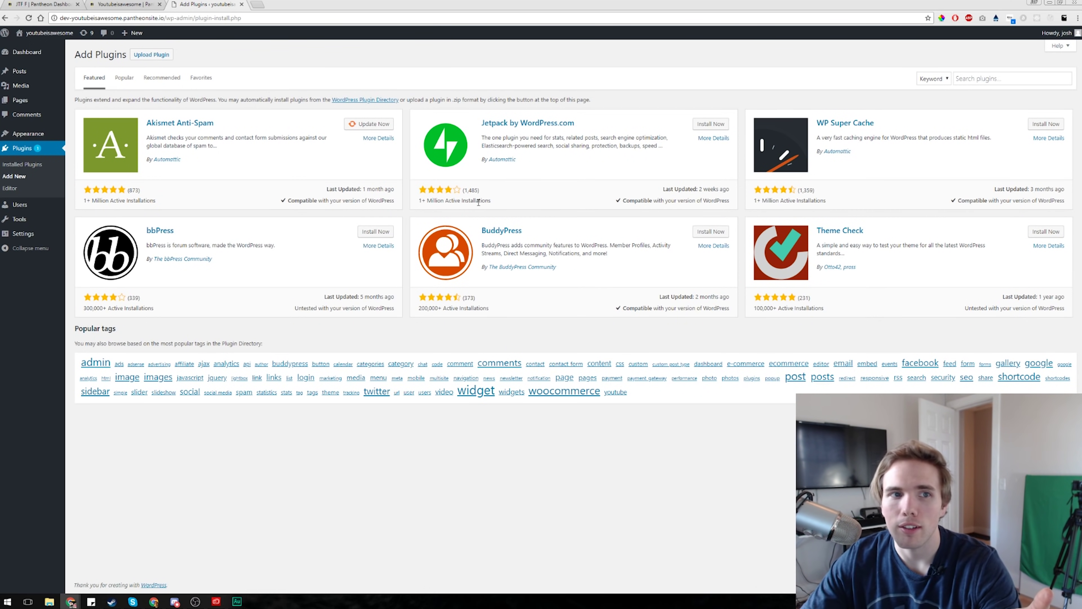
click(999, 80)
text(seo)
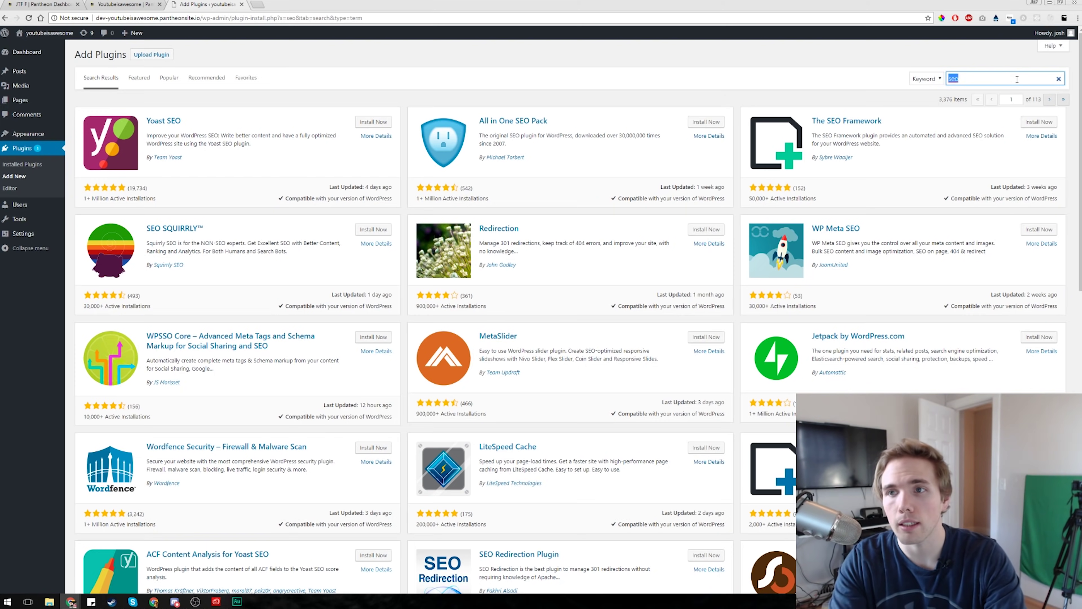
key(BackSpace)
key(BackSpace)
key(BackSpace)
text(php)
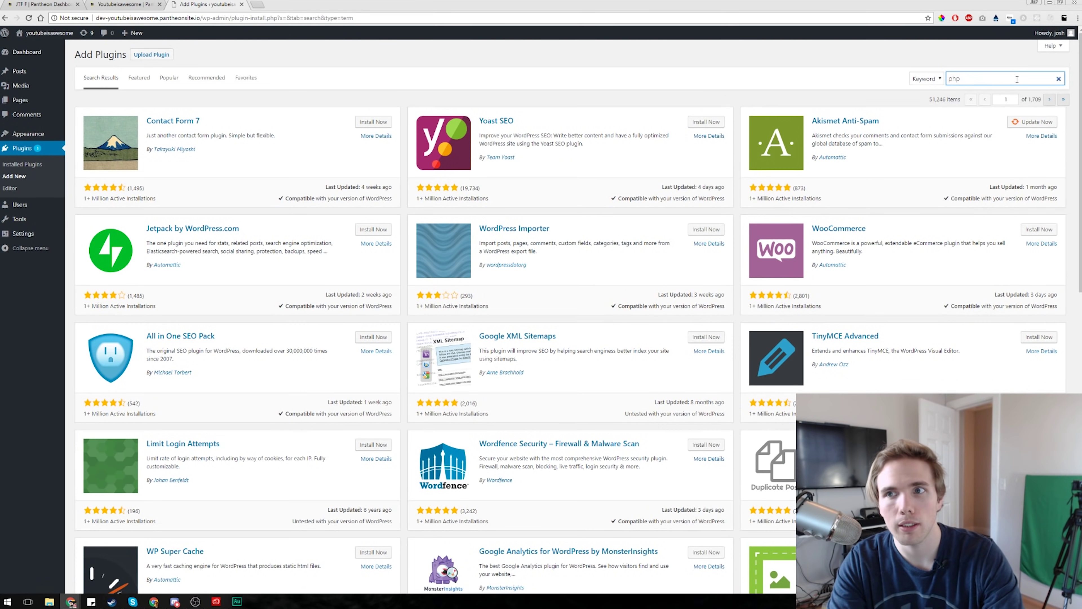
text(sessions)
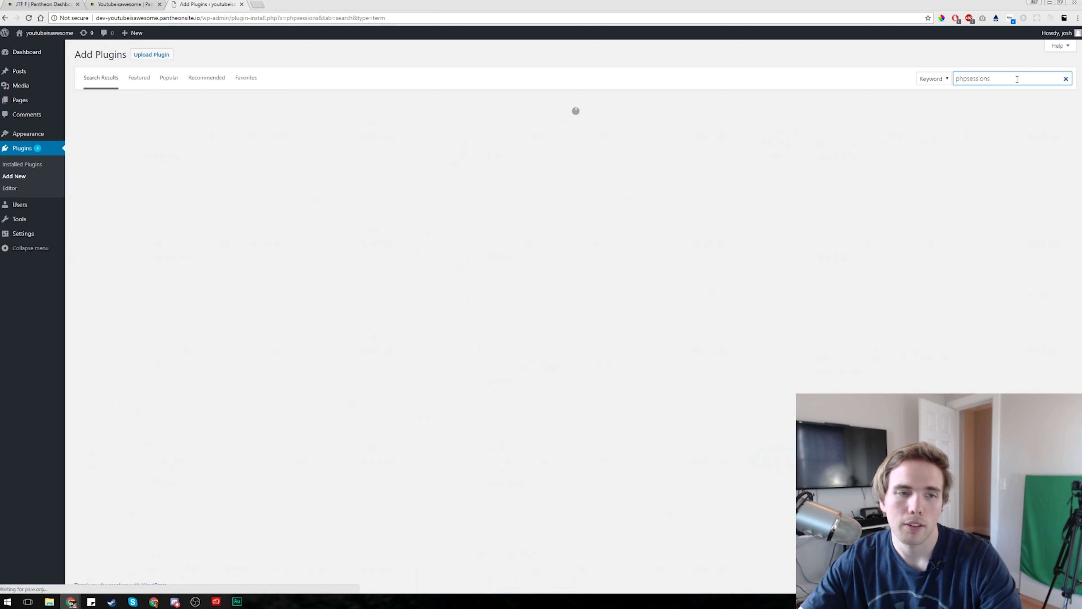
key(ctrl+s)
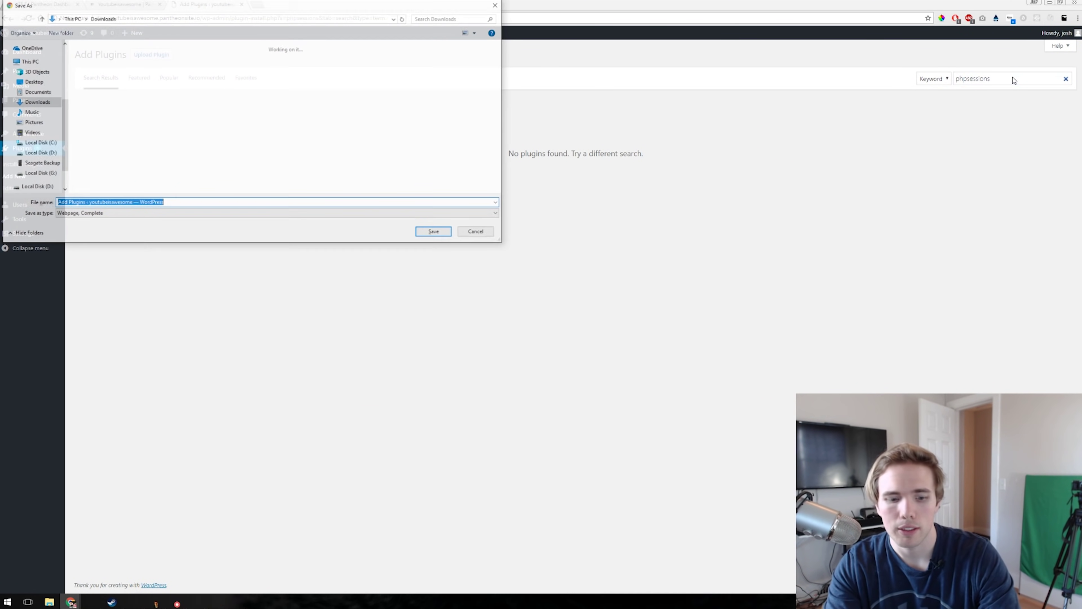
key(Escape)
key(Escape)
text(sessions)
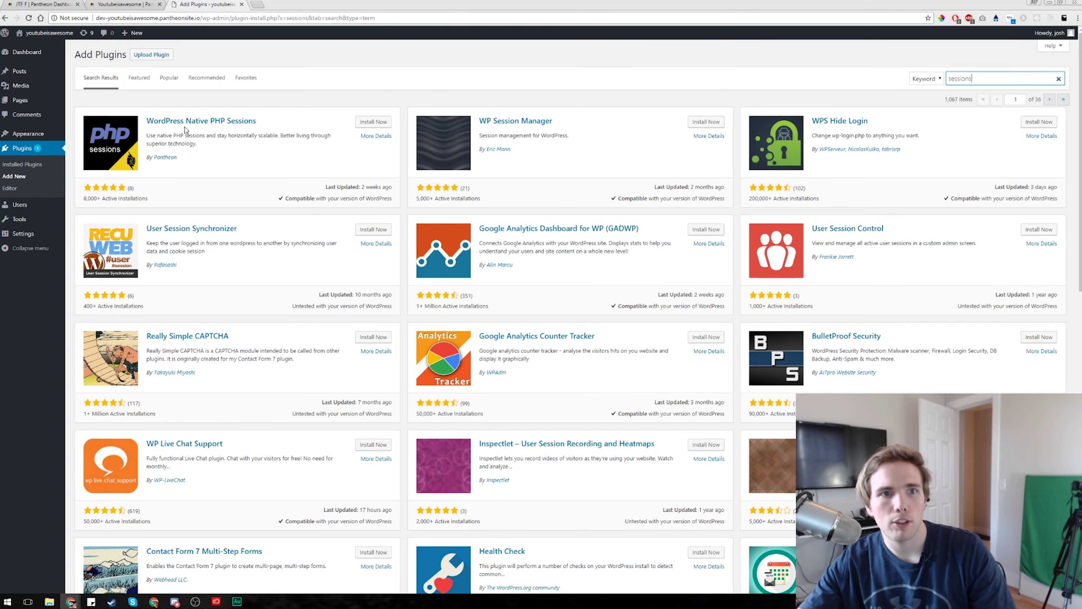
- Install and activate the WordPress Native PHP Sessions plugin
click(374, 122)
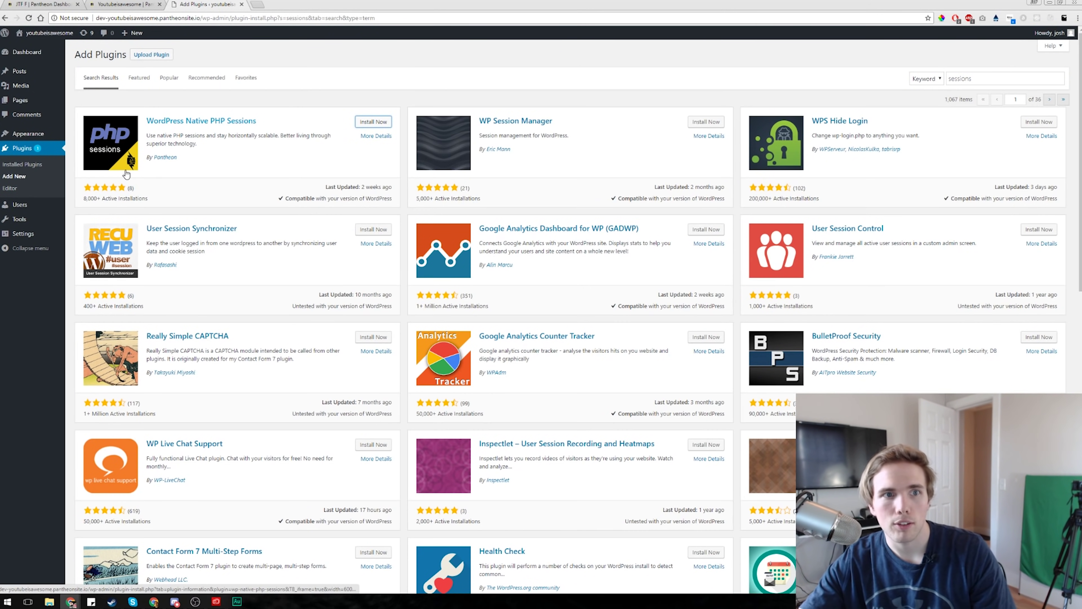
click(365, 124)
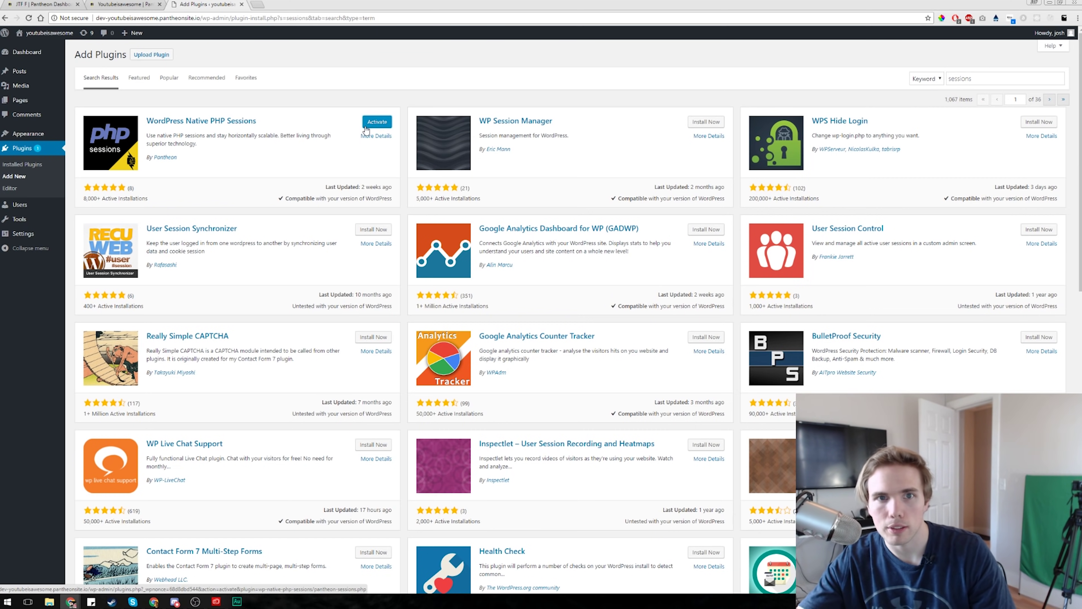
click(365, 127)
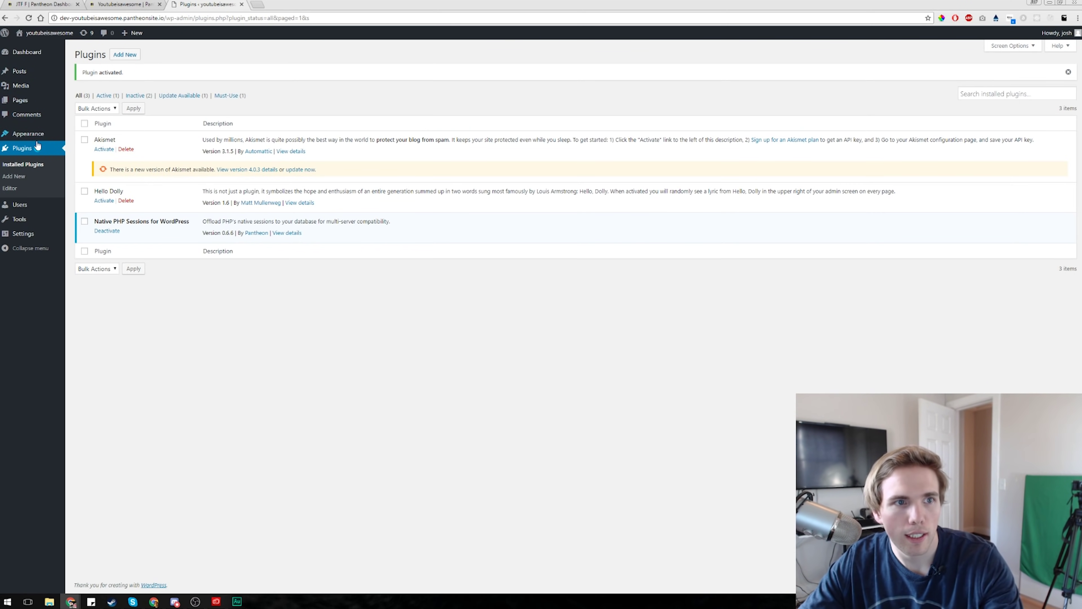
click(26, 99)
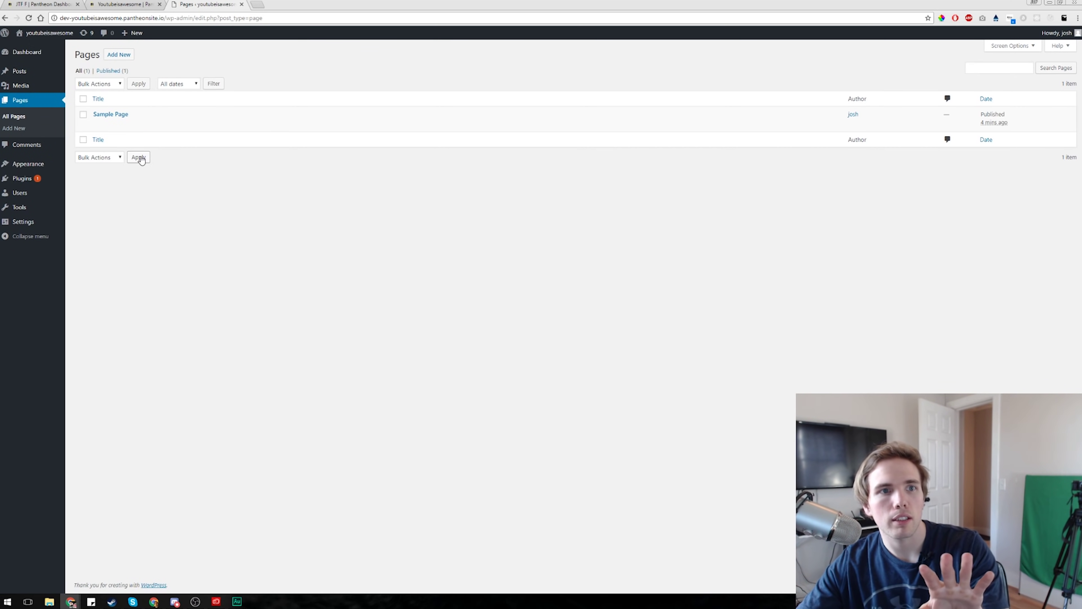
- Publish a new page titled 'Test Page' with body text 'lorem'
click(119, 55)
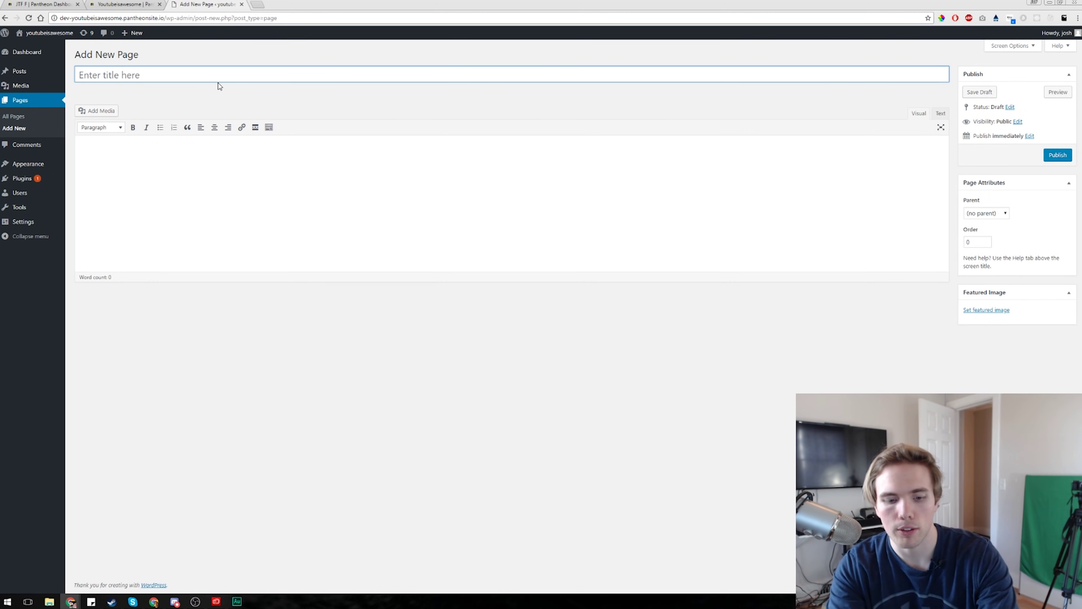
text(Test Page)
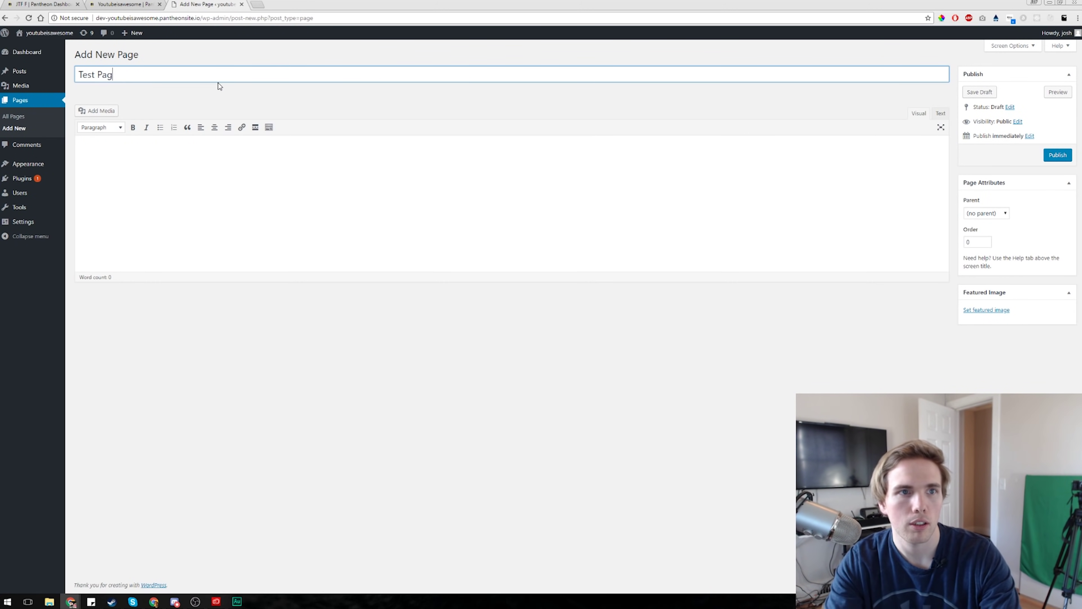
key(Tab)
text(lorem)
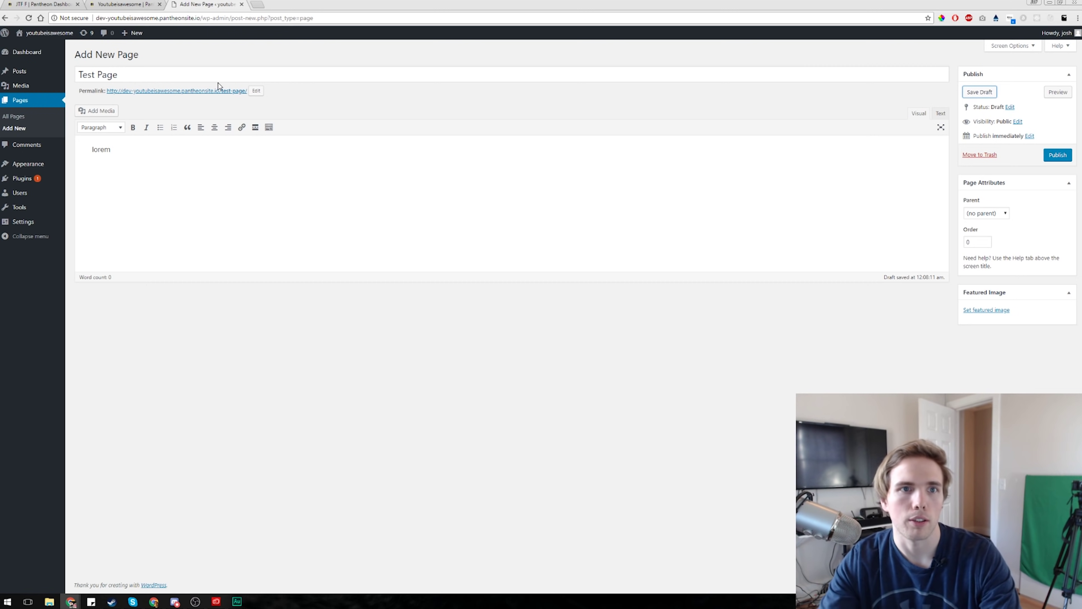
click(1063, 157)
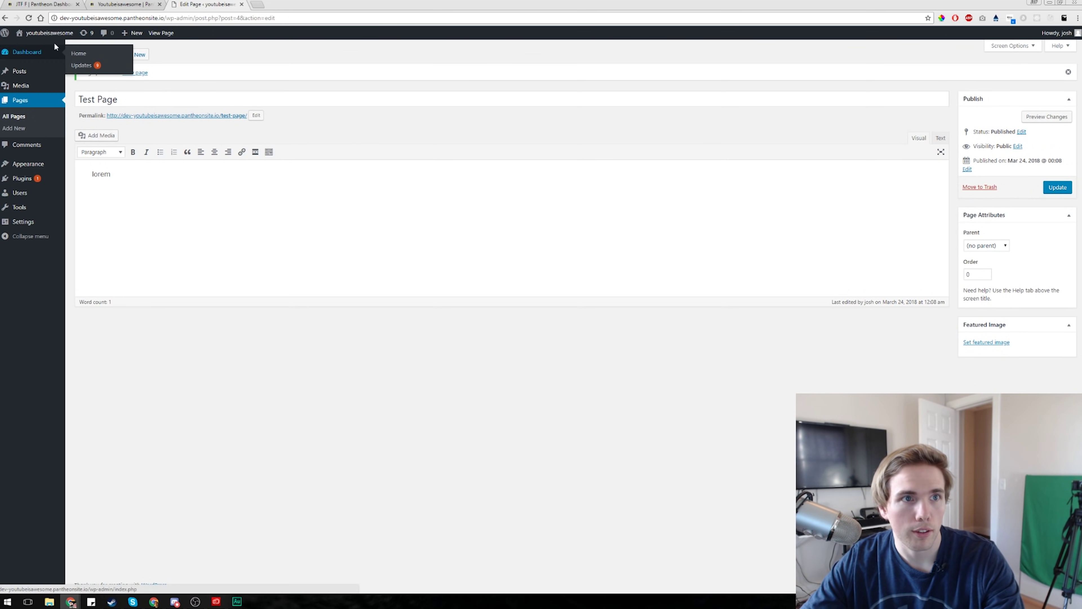
mouse_move(50, 38)
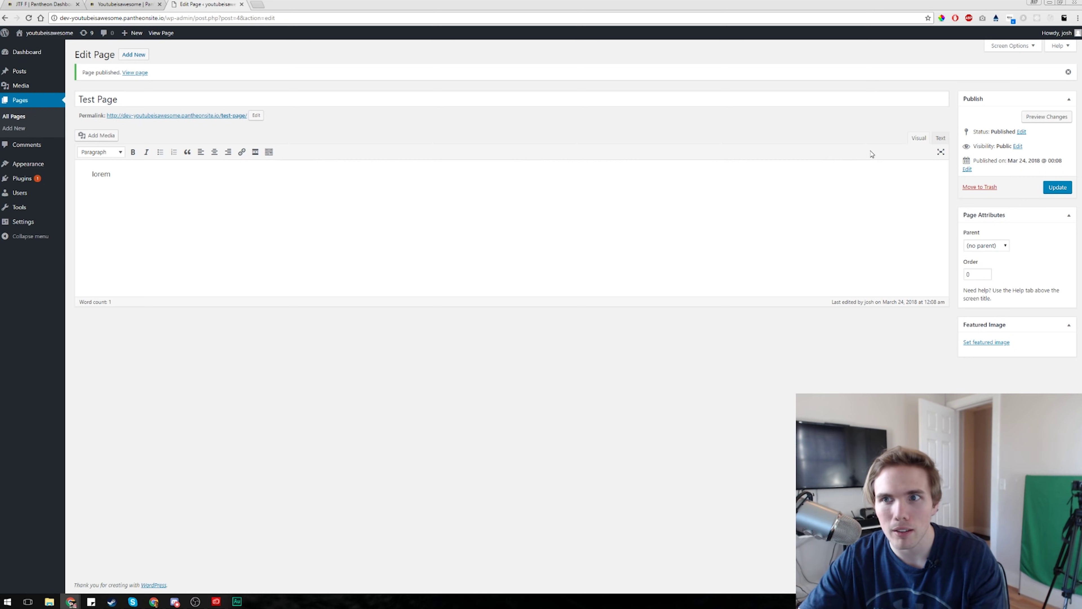
- Replace the Test Page body with 'test' and update the page
click(940, 139)
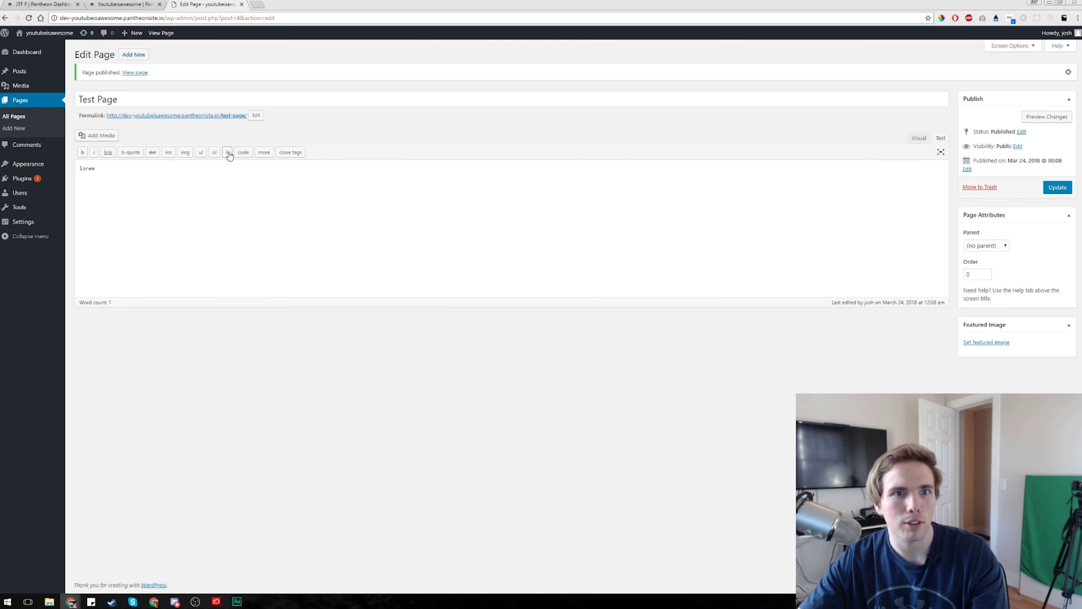
click(243, 154)
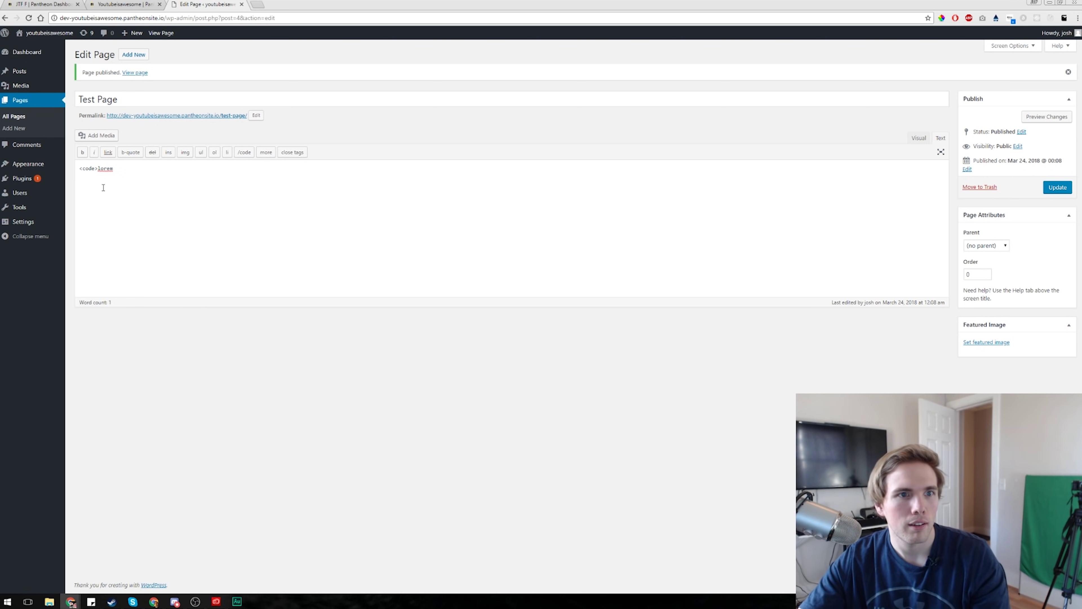
key(BackSpace)
key(BackSpace)
key(BackSpace)
key(BackSpace)
key(BackSpace)
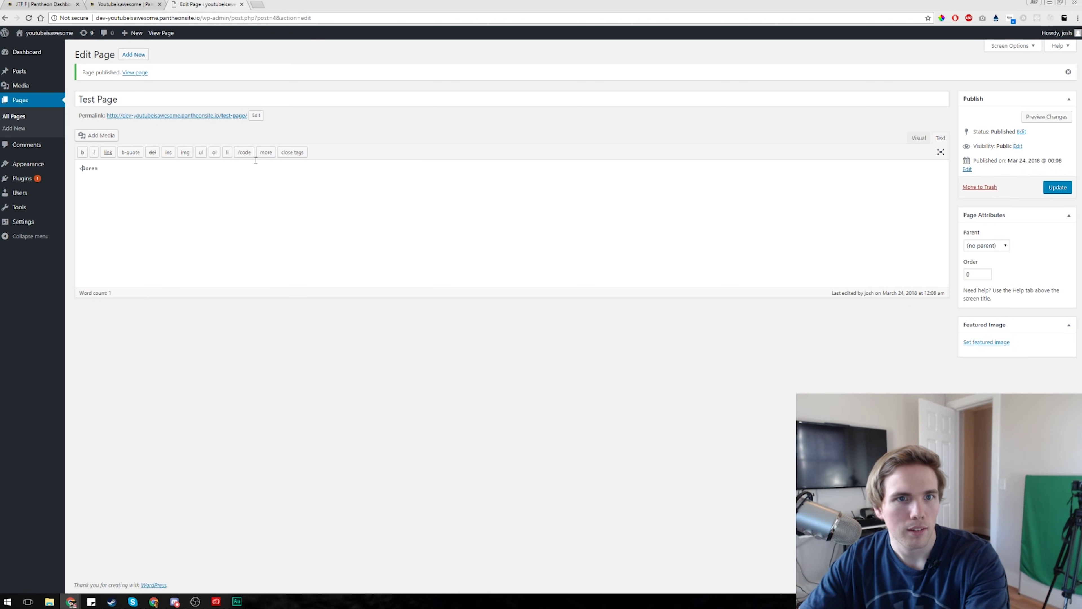
key(ctrl+a)
key(BackSpace)
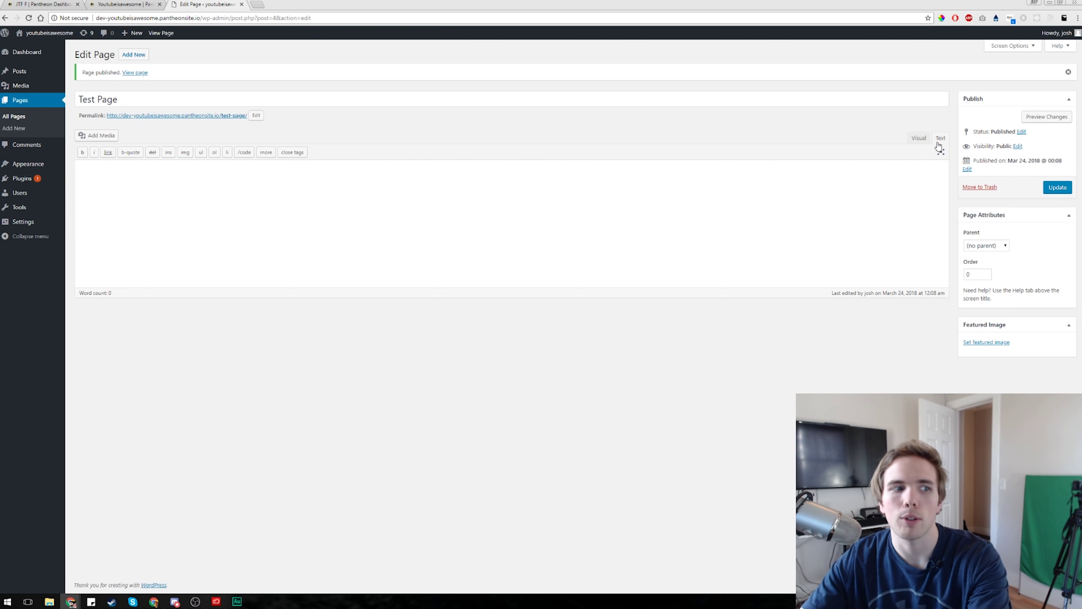
click(915, 140)
click(193, 177)
text(test)
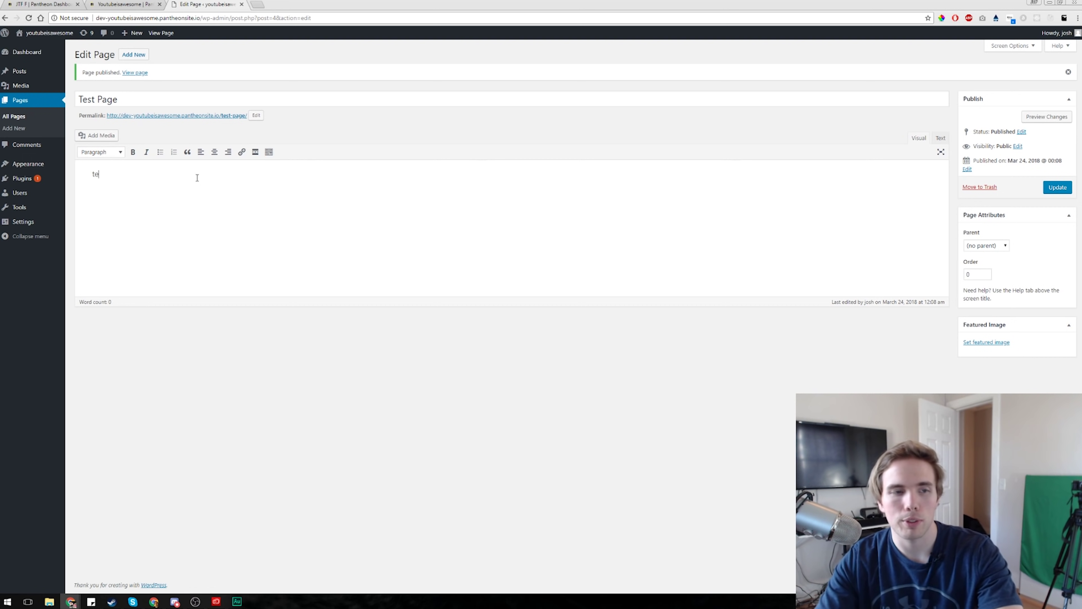
click(1057, 187)
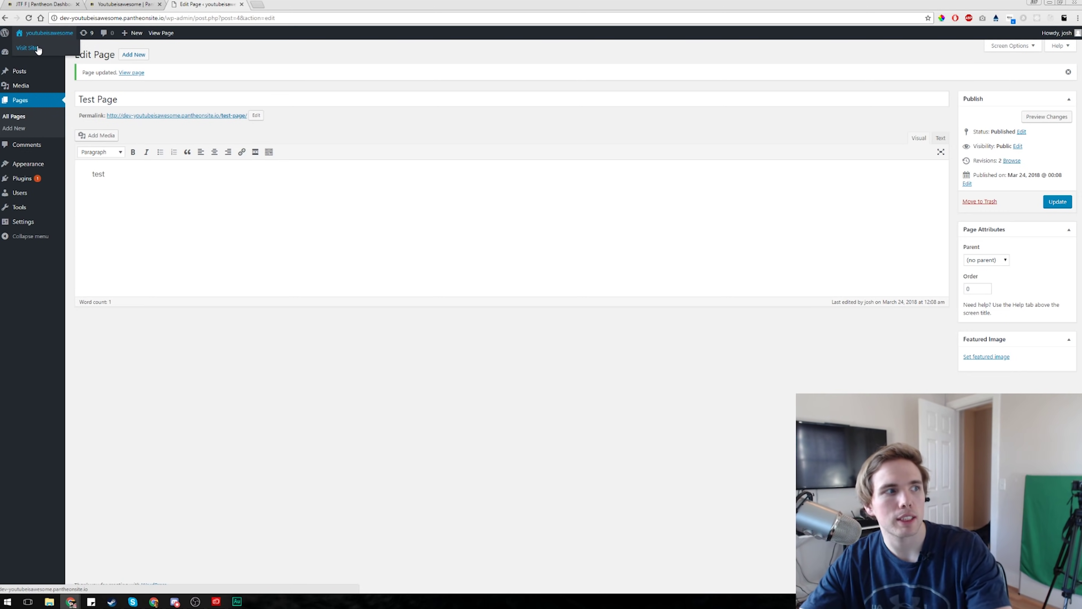
click(37, 49)
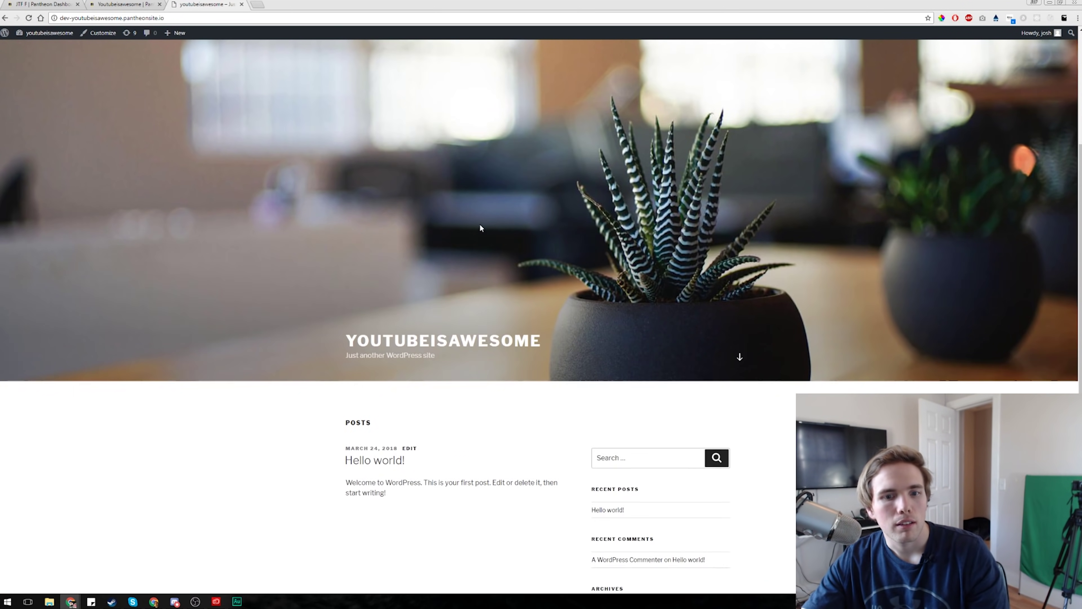
- Scroll through the live front page, then go to Themes and browse new themes
scroll(480, 229, down, 5)
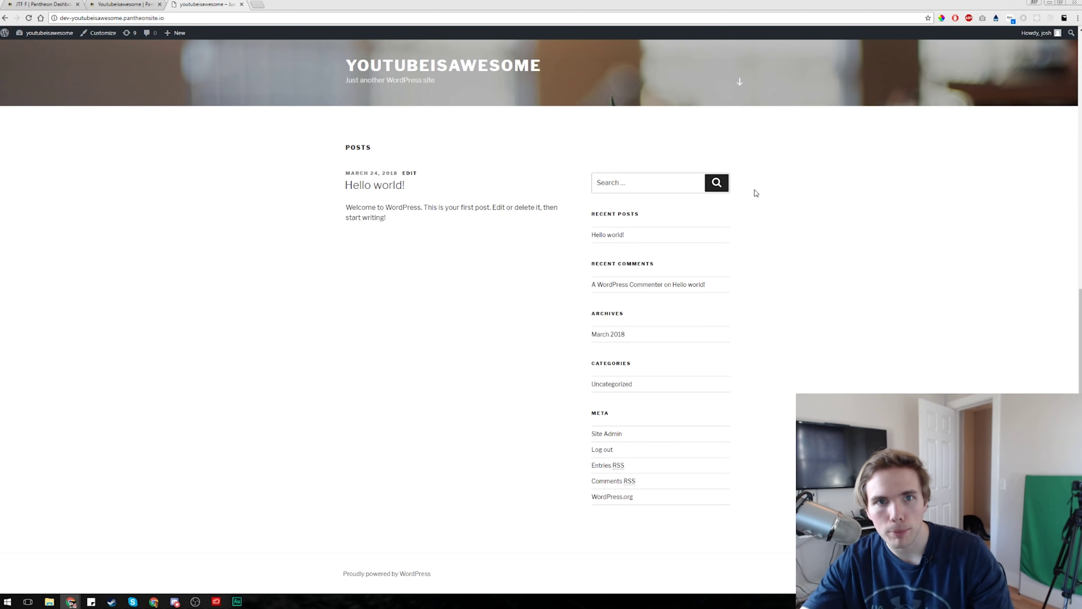
scroll(753, 341, up, 10)
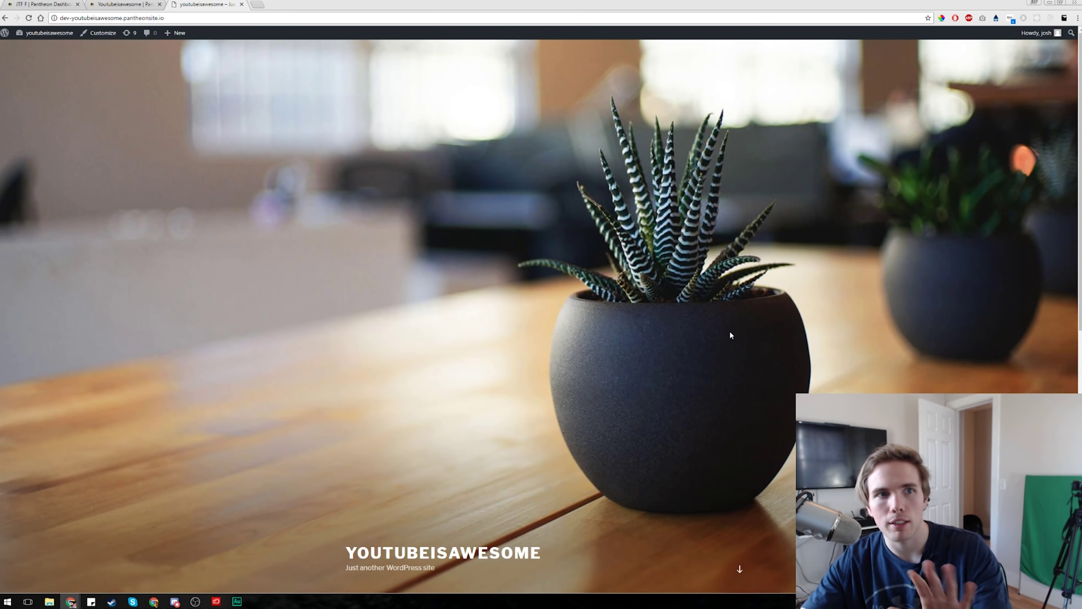
mouse_move(52, 34)
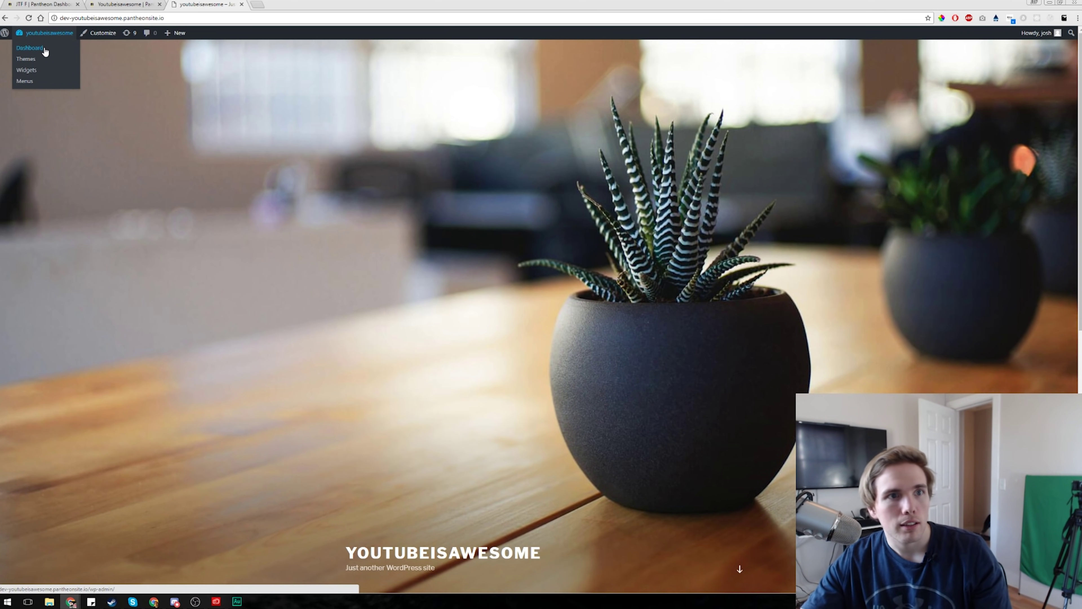
click(28, 61)
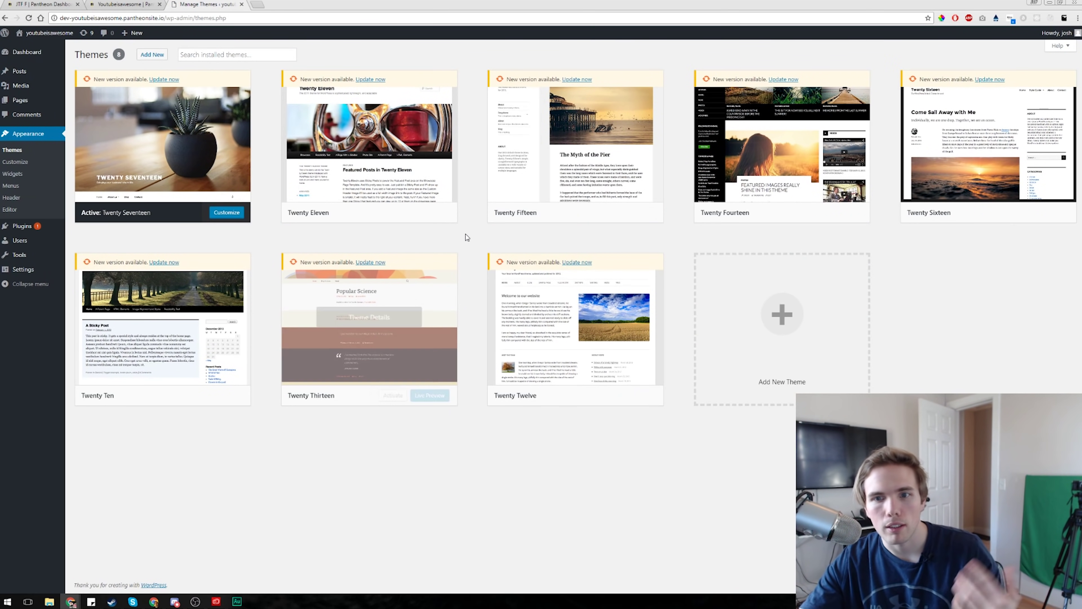
click(819, 316)
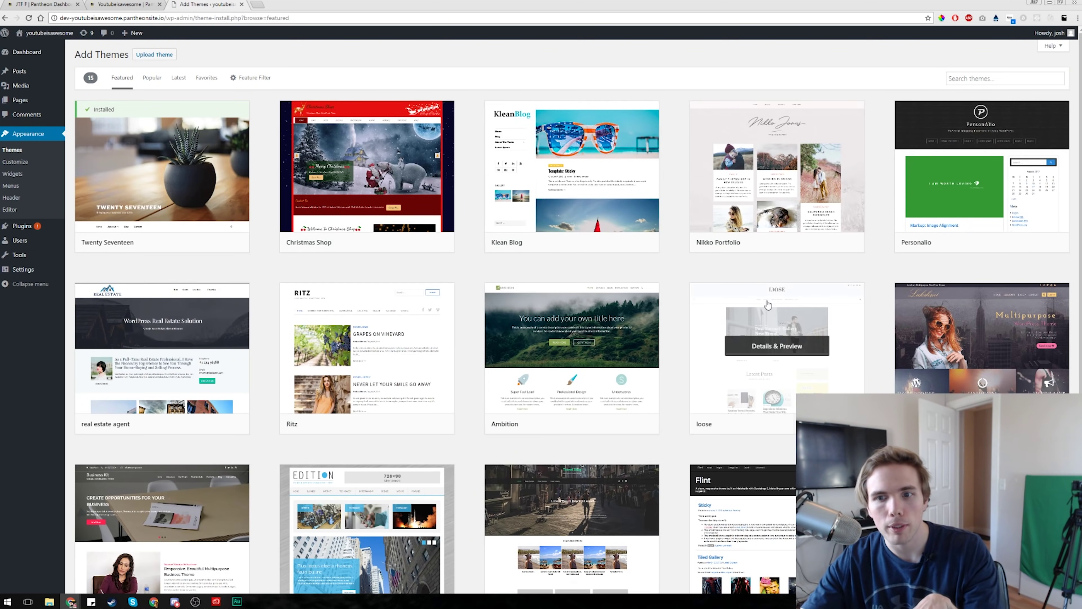
- Preview, install and activate the Lakshmi Lite theme
click(971, 345)
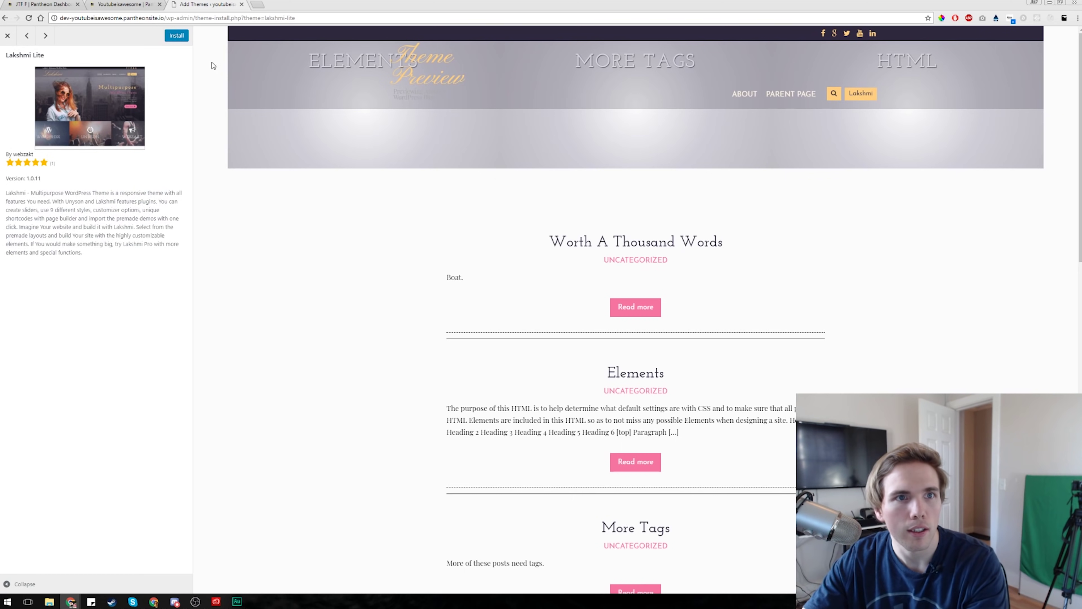
click(175, 37)
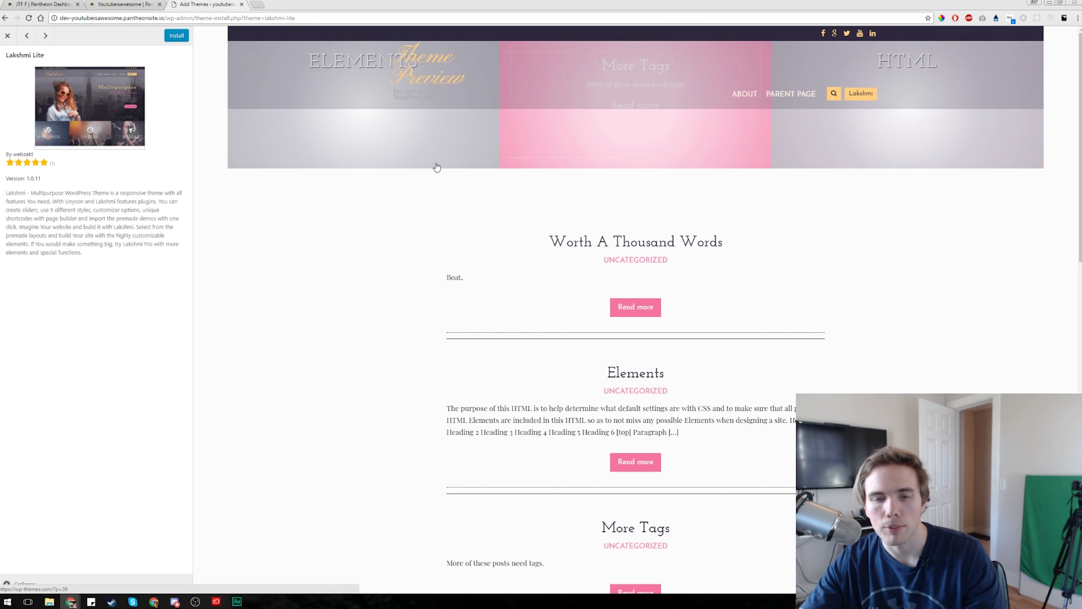
click(170, 38)
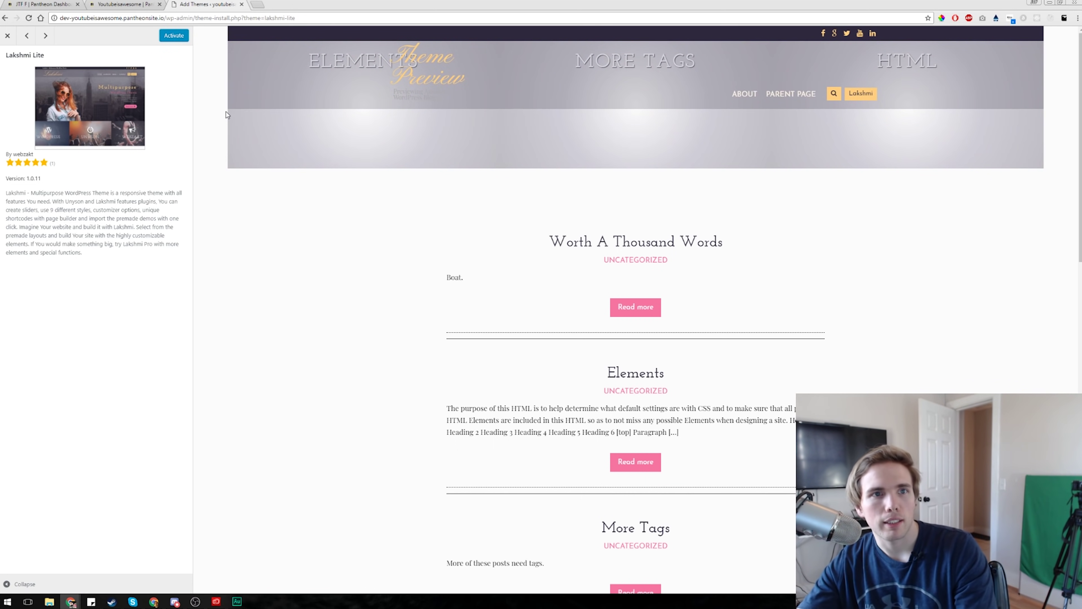
click(173, 37)
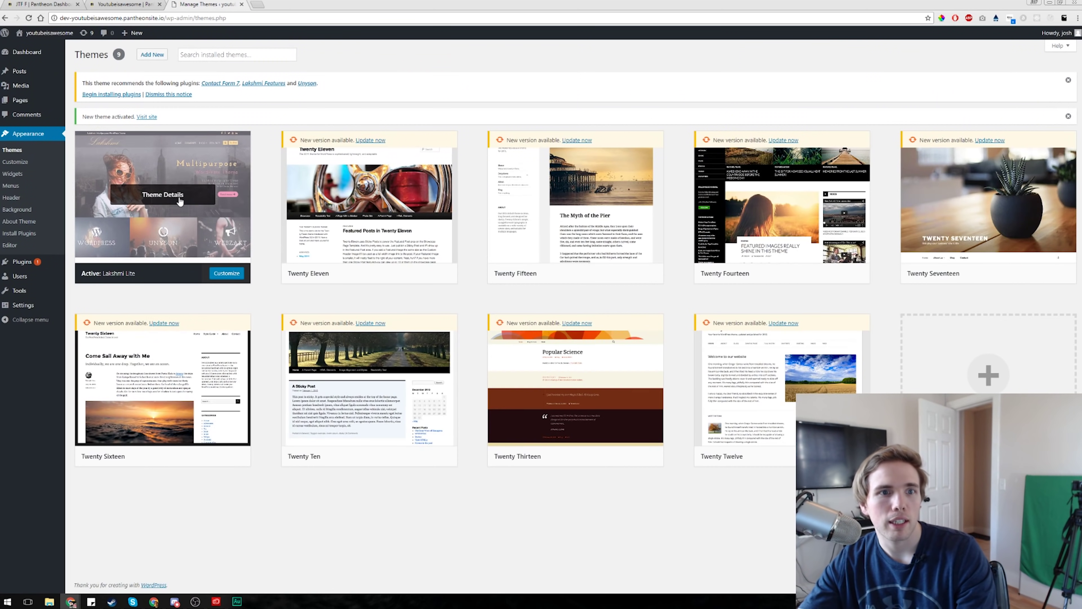
- View the site in Lakshmi Lite, open TEST PAGE, and launch the Customizer there
click(43, 50)
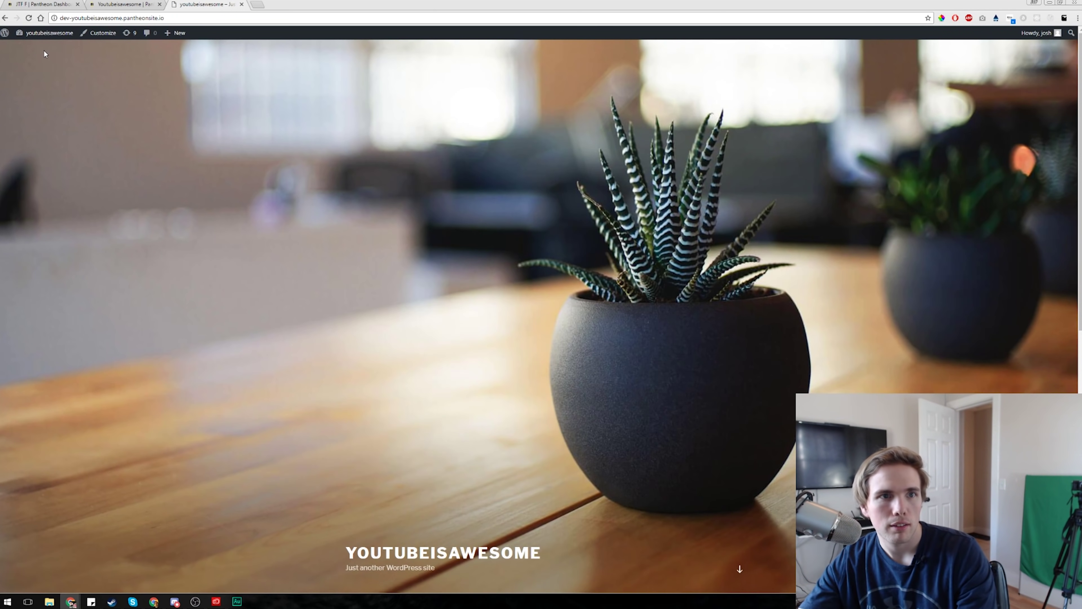
click(28, 18)
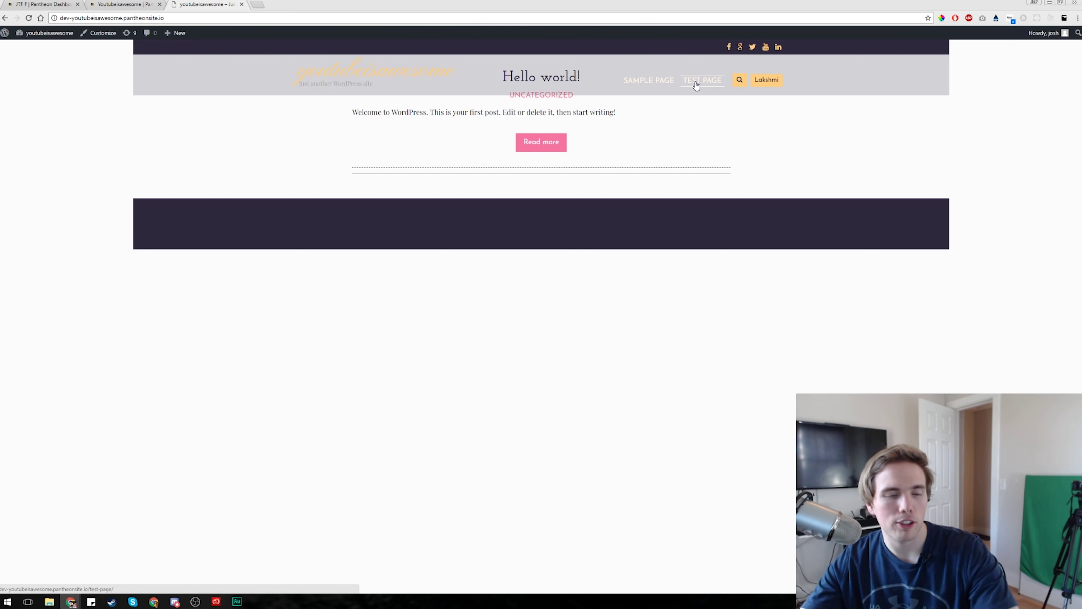
click(718, 85)
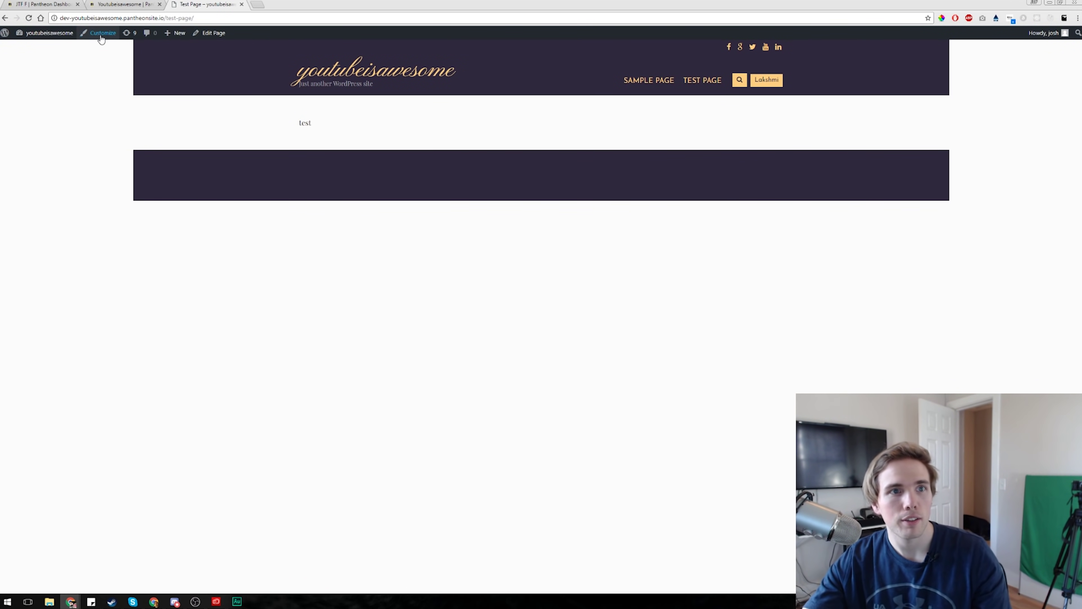
click(99, 34)
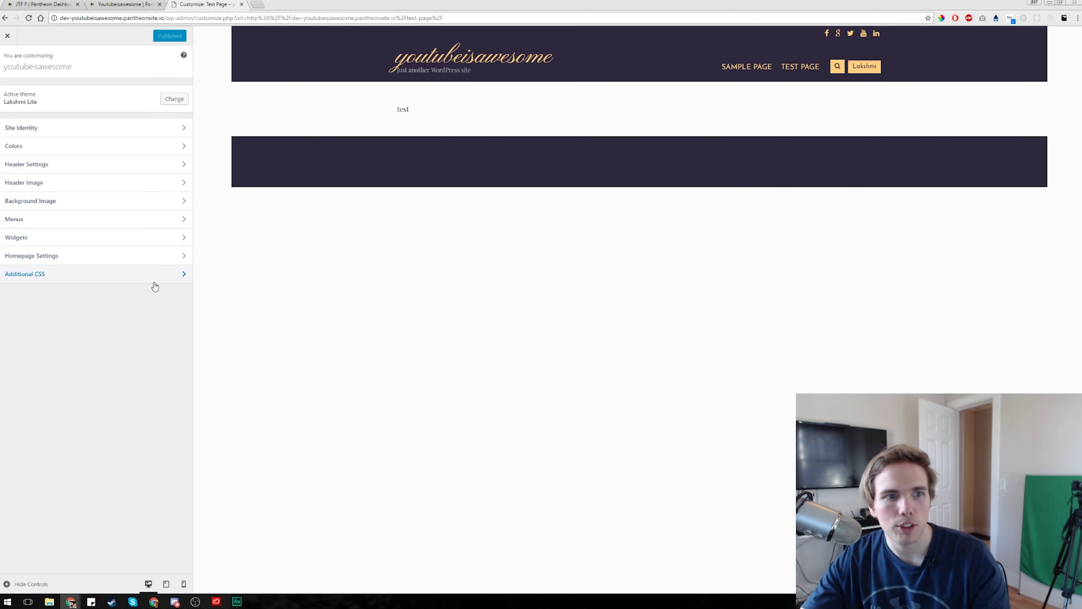
- Inspect the site title element in the browser developer tools
right_click(498, 61)
click(542, 148)
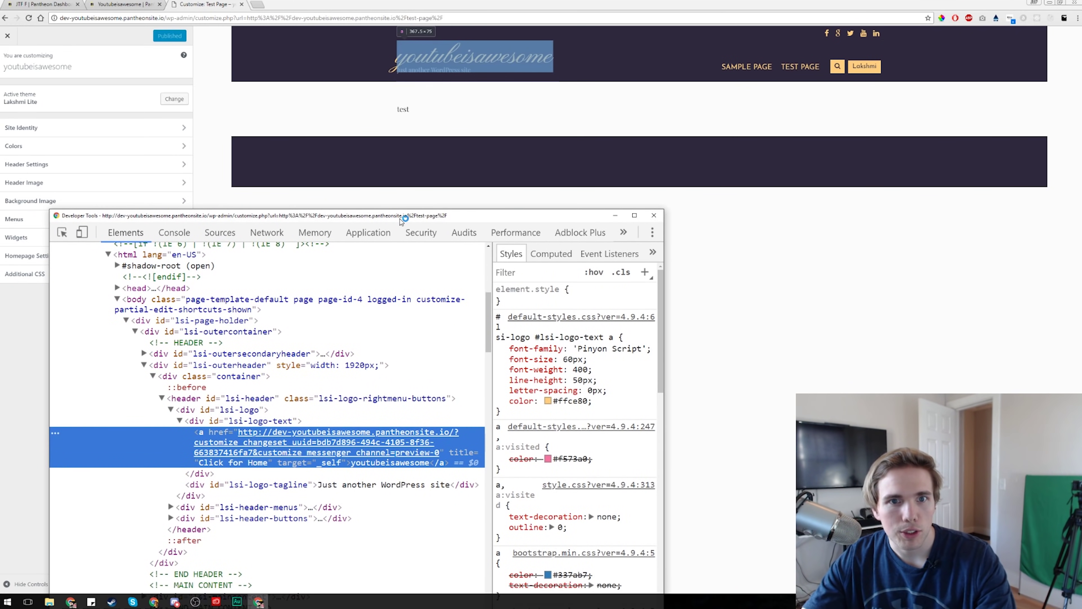
drag(401, 220, 604, 174)
- Show the Additional CSS panel and select the title's lsi-logo-text id in DevTools
click(147, 277)
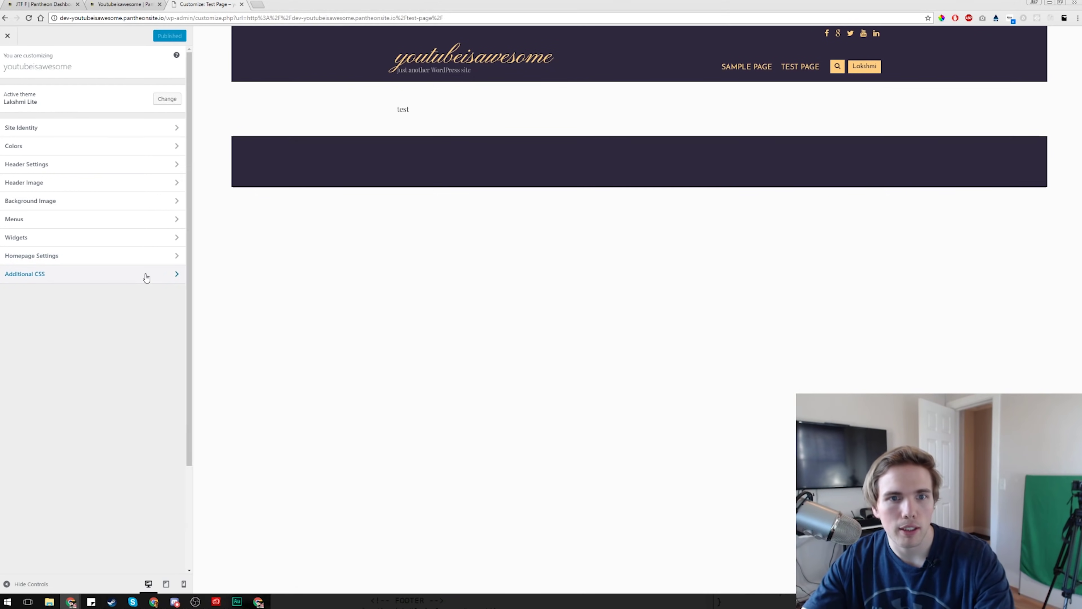
key(alt+Tab)
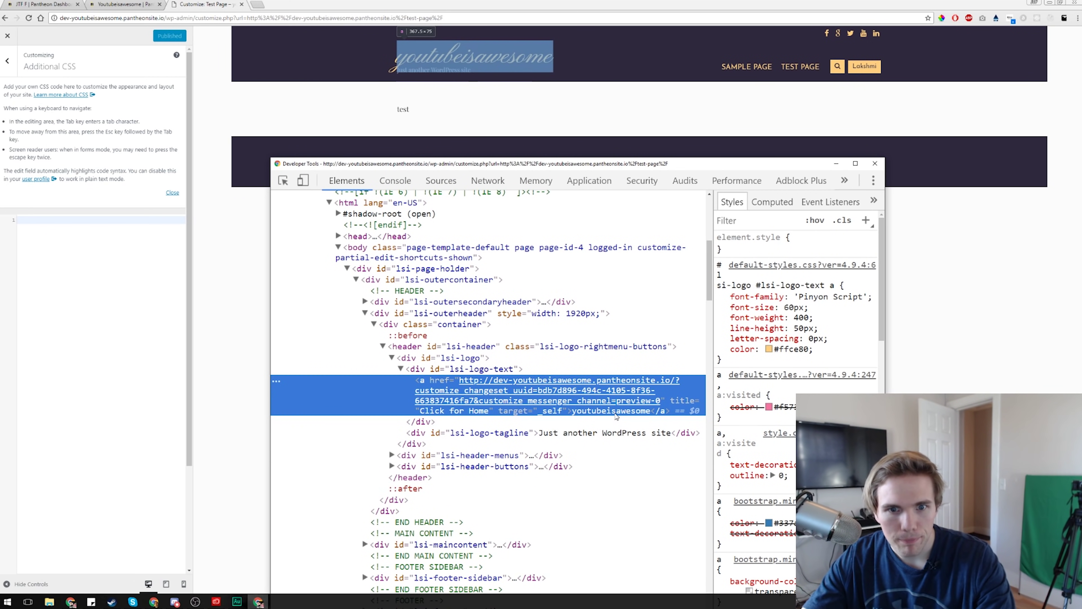
double_click(485, 370)
key(ctrl+c)
- Start a #lsi-logo-text rule with empty braces in the Additional CSS editor
click(85, 253)
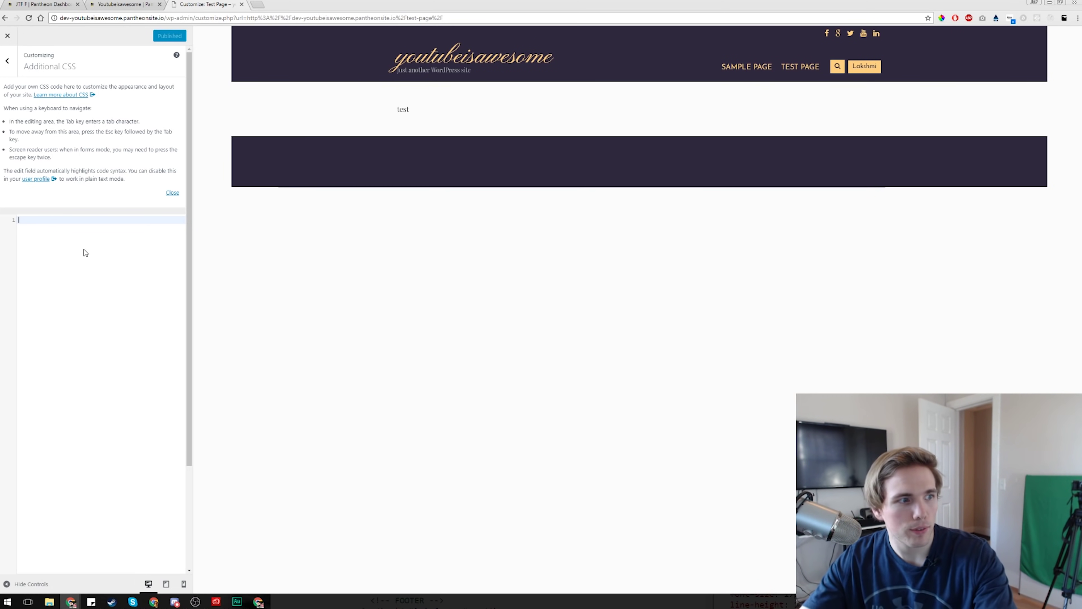
key(ctrl+plus)
key(ctrl+plus)
key(ctrl+plus)
key(ctrl+plus)
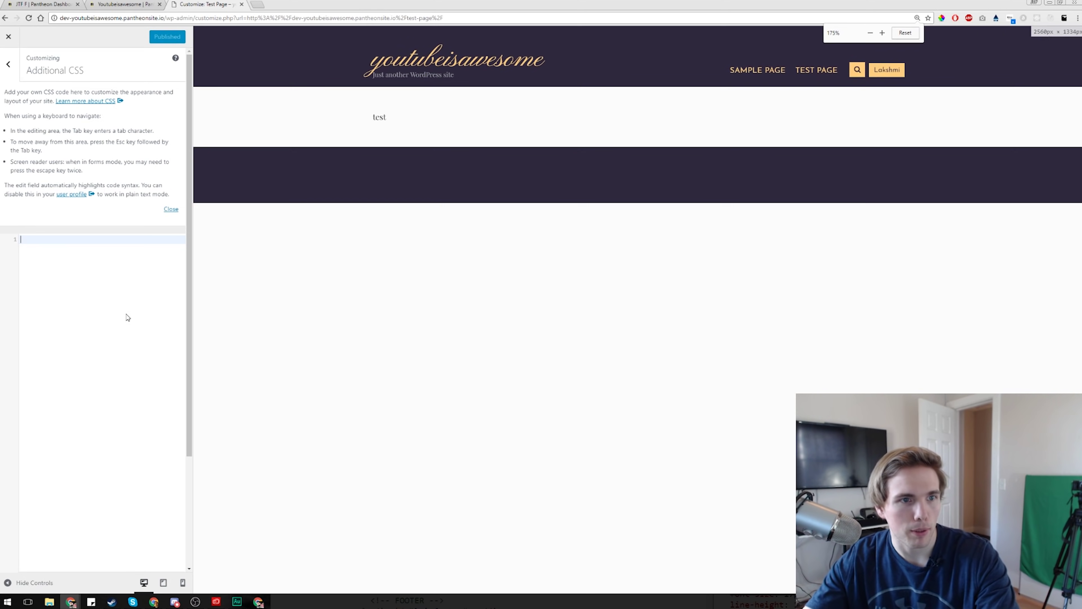
scroll(152, 395, down, 2)
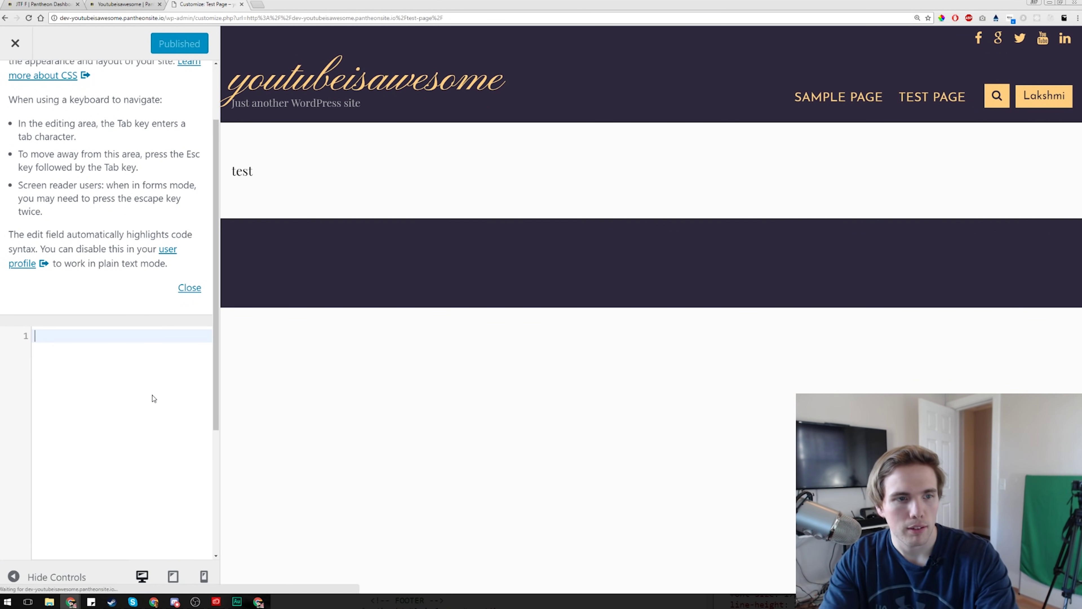
text(#)
key(ctrl+v)
text({)
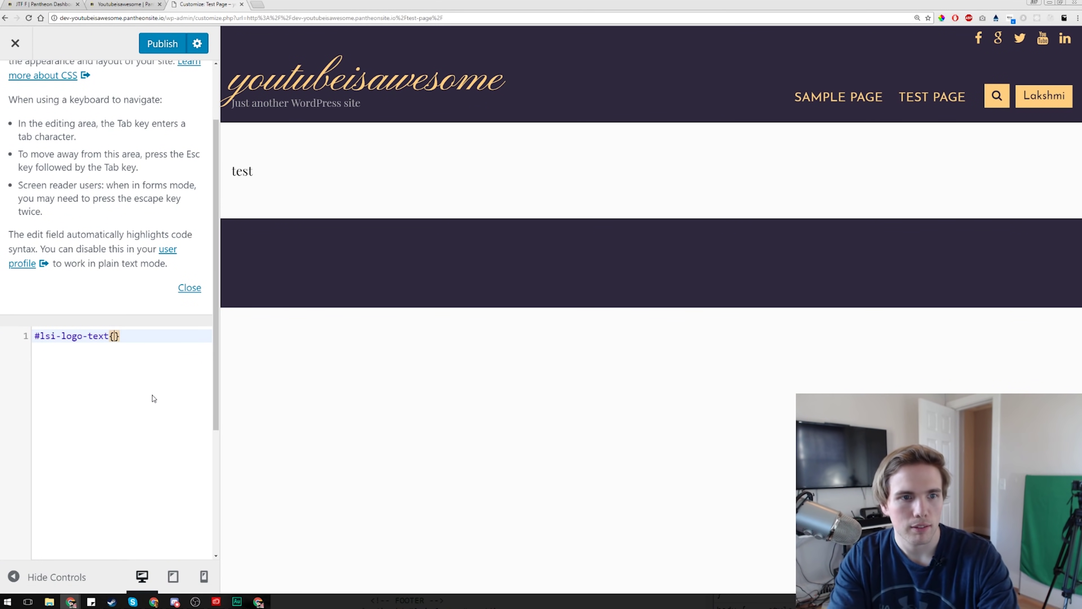
key(Return)
key(Return)
key(Return)
text(})
key(Up)
key(Up)
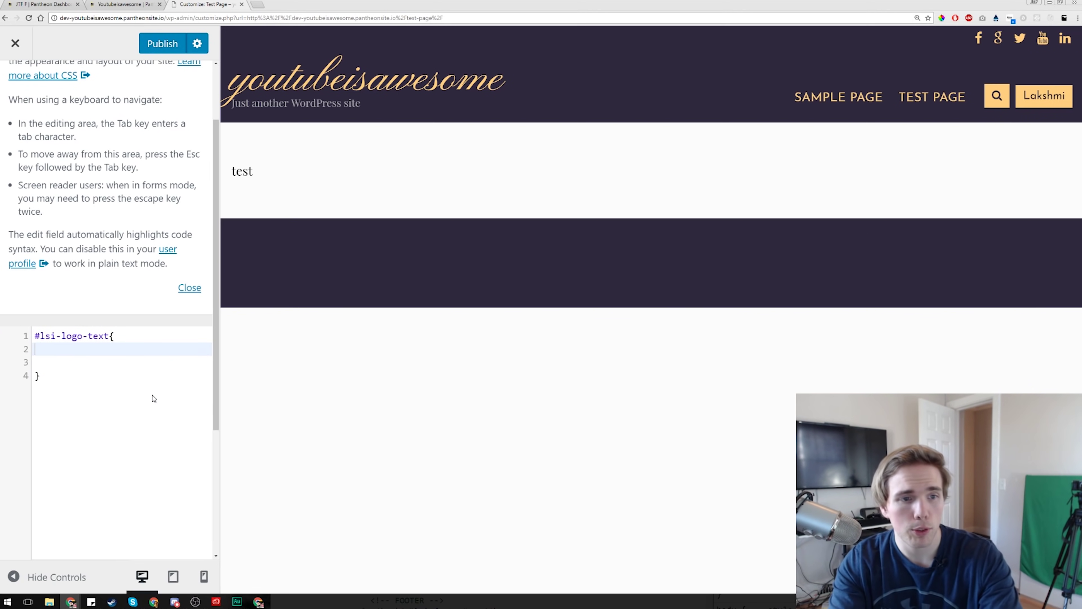
key(Return)
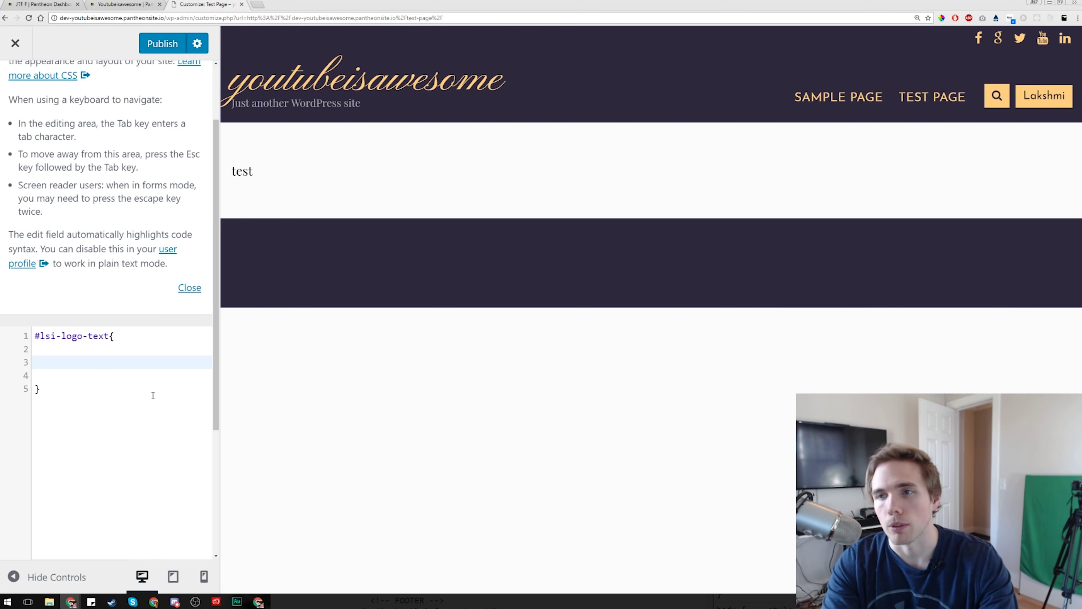
- Inside the braces, add the declaration color:red !important;
text(olor:red)
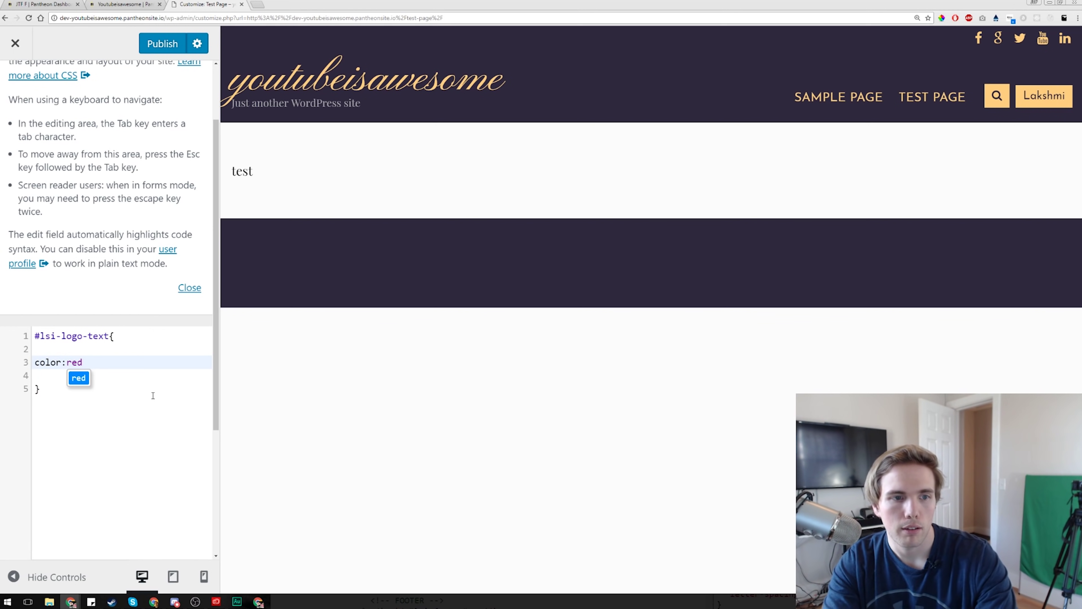
text( !impo)
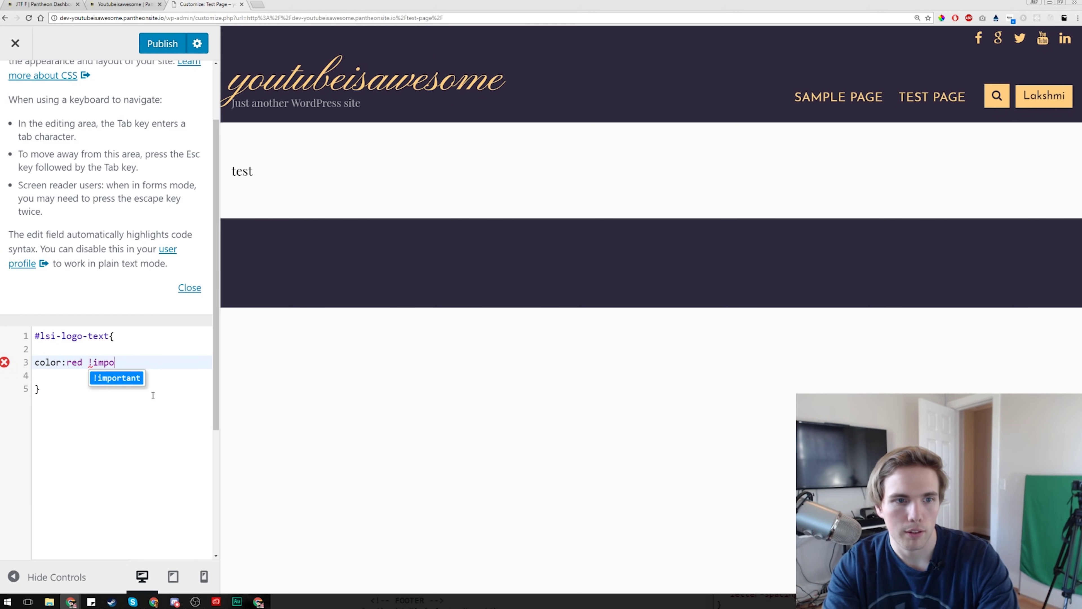
key(Return)
text(;)
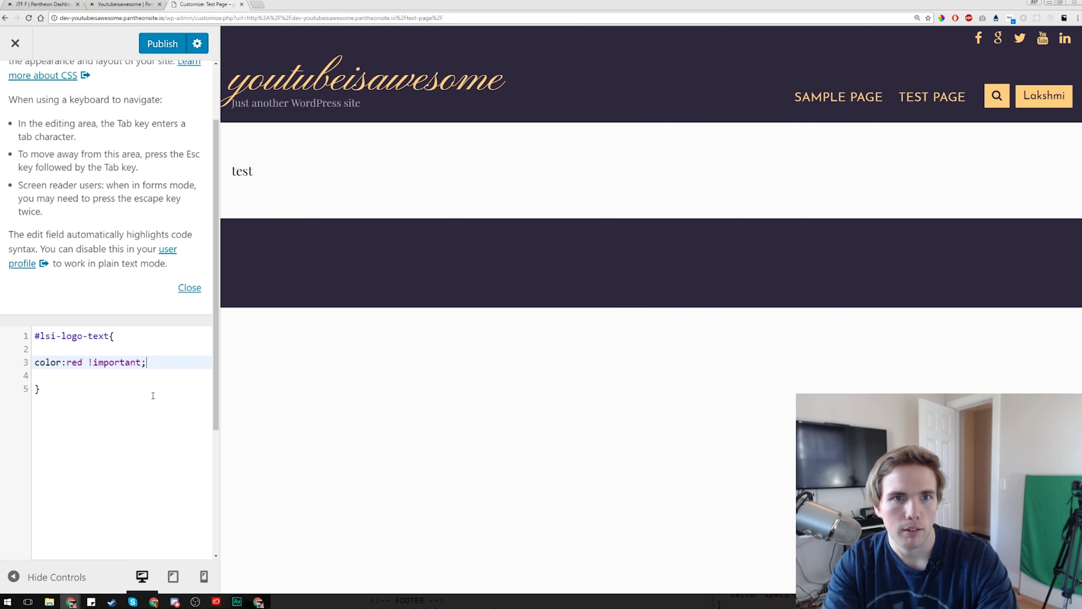
click(145, 394)
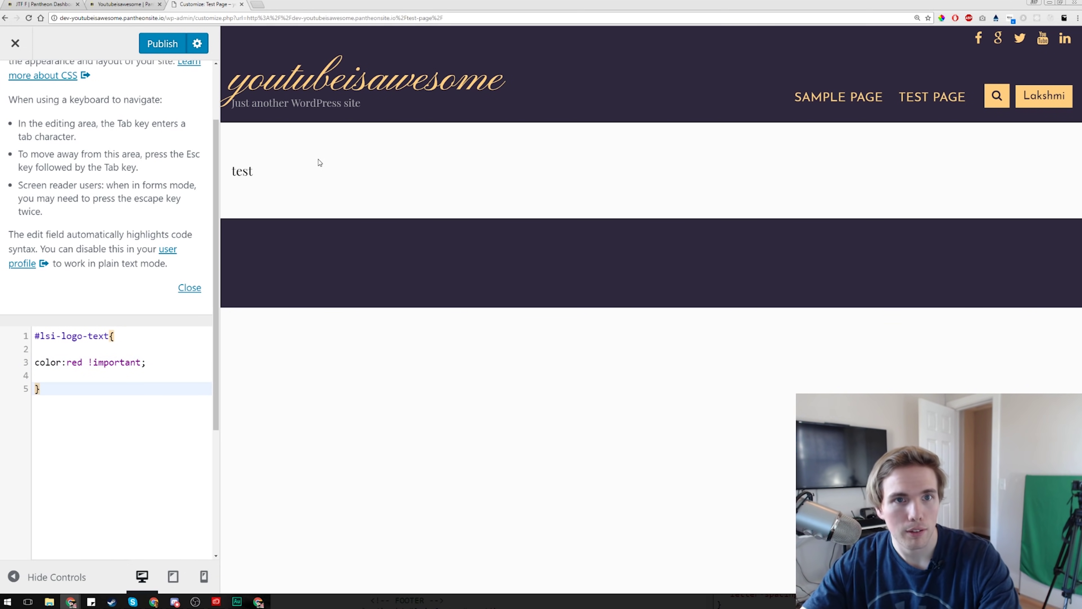
key(ctrl+shift+i)
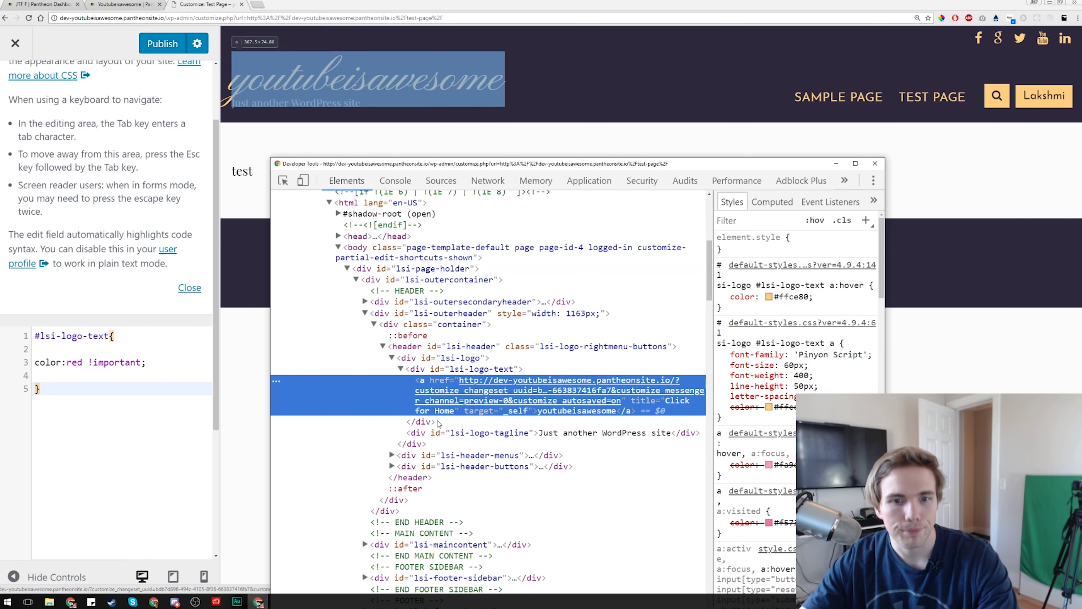
- Copy the tagline's lsi-logo-tagline id and paste it over lsi-logo-text in the selector
click(493, 433)
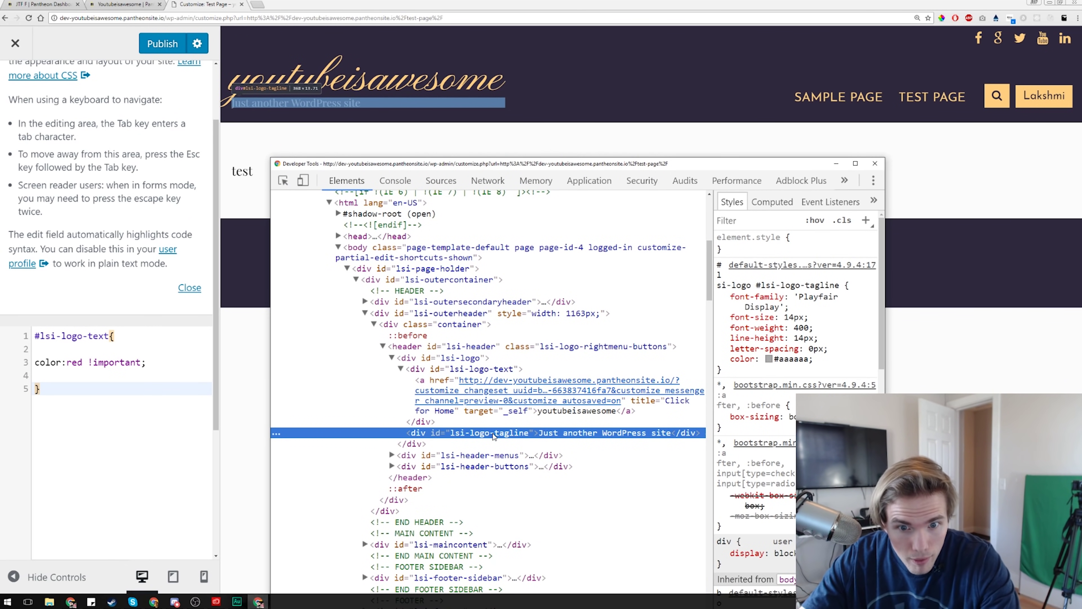
double_click(493, 433)
key(ctrl+c)
drag(39, 336, 110, 336)
key(ctrl+v)
click(167, 432)
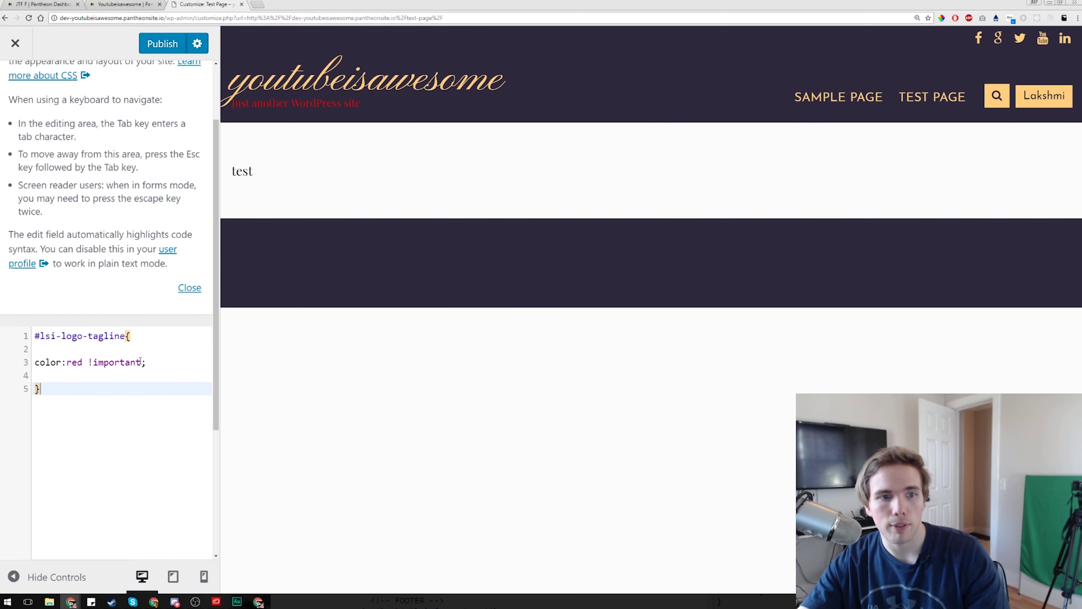
- Remove the !important flag to test it, then restore it after color:red
drag(141, 362, 90, 362)
key(BackSpace)
click(151, 431)
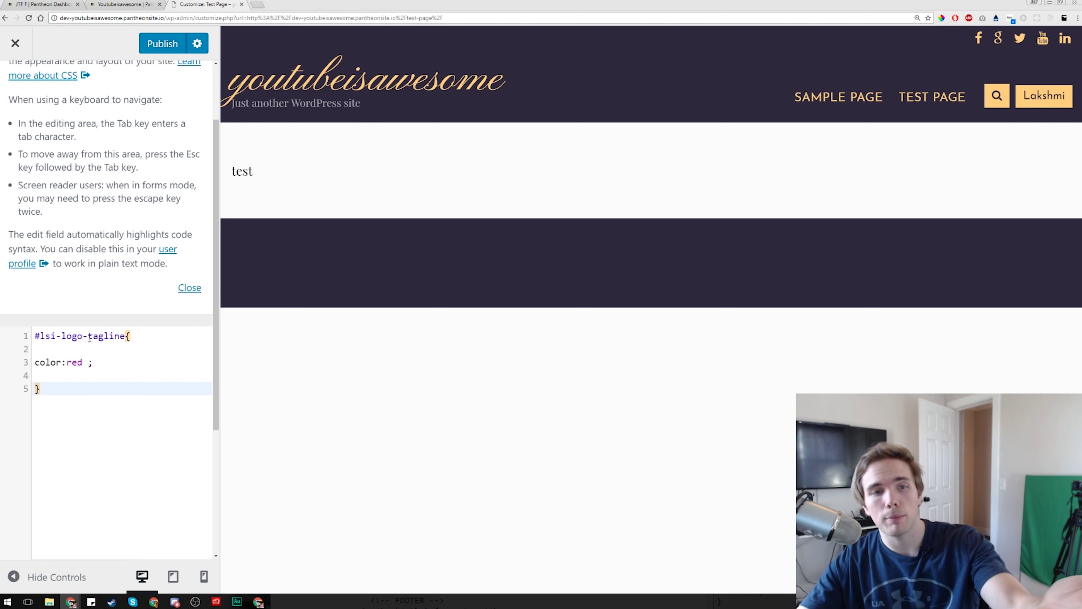
click(89, 363)
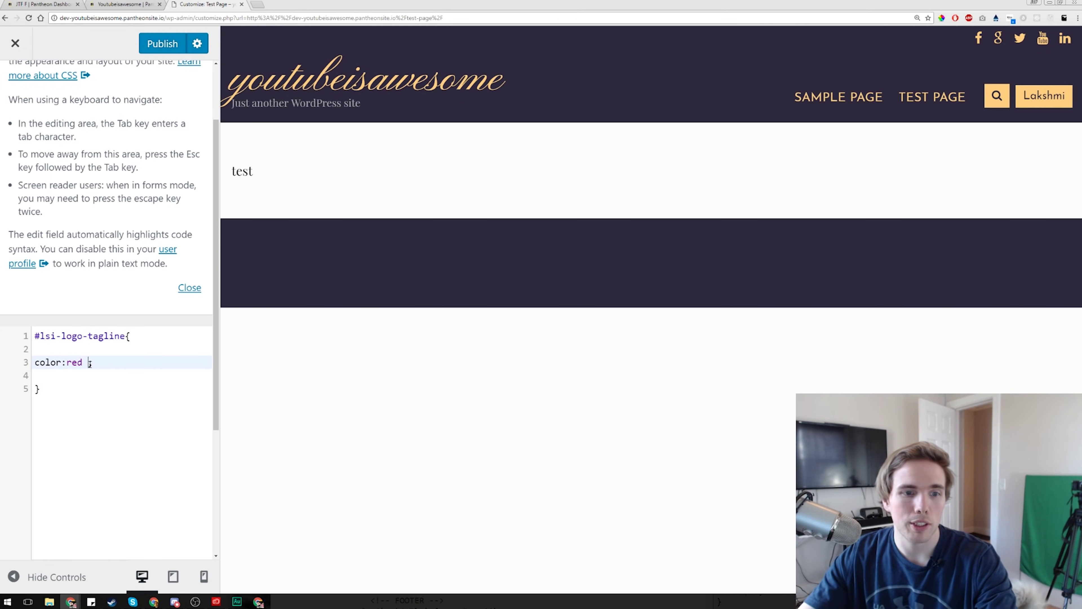
text(!imp)
key(Return)
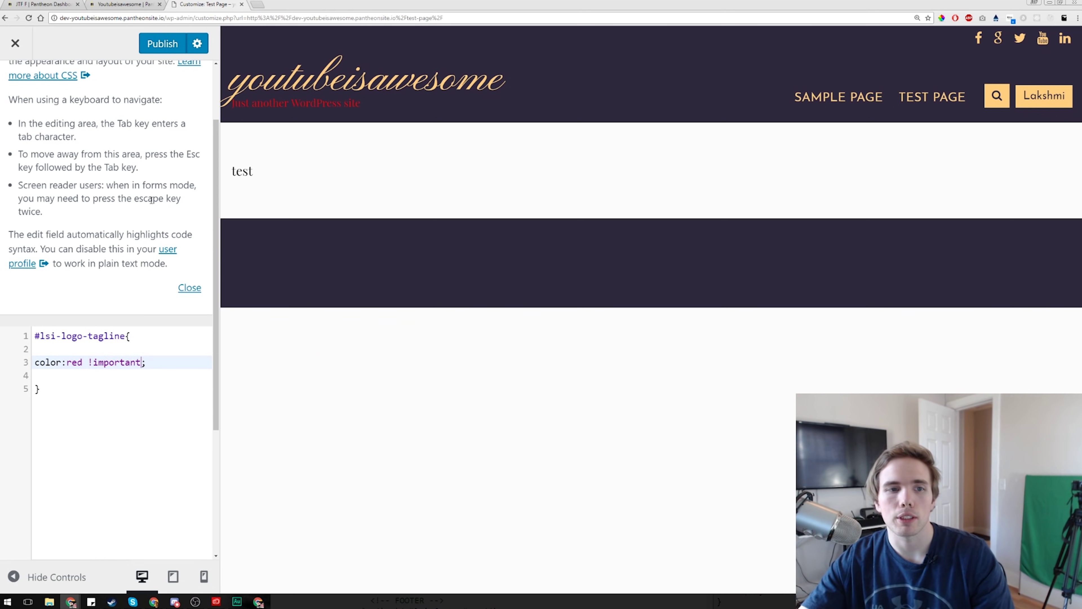
click(14, 52)
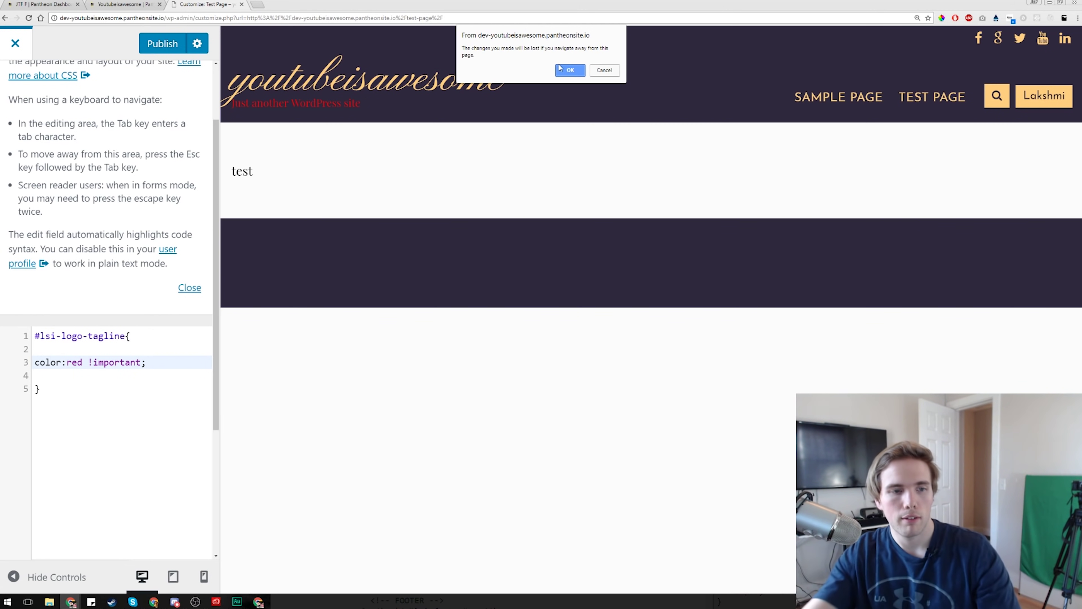
- Discard the unpublished Customizer changes, select the Test Page URL, and open an incognito window
click(570, 70)
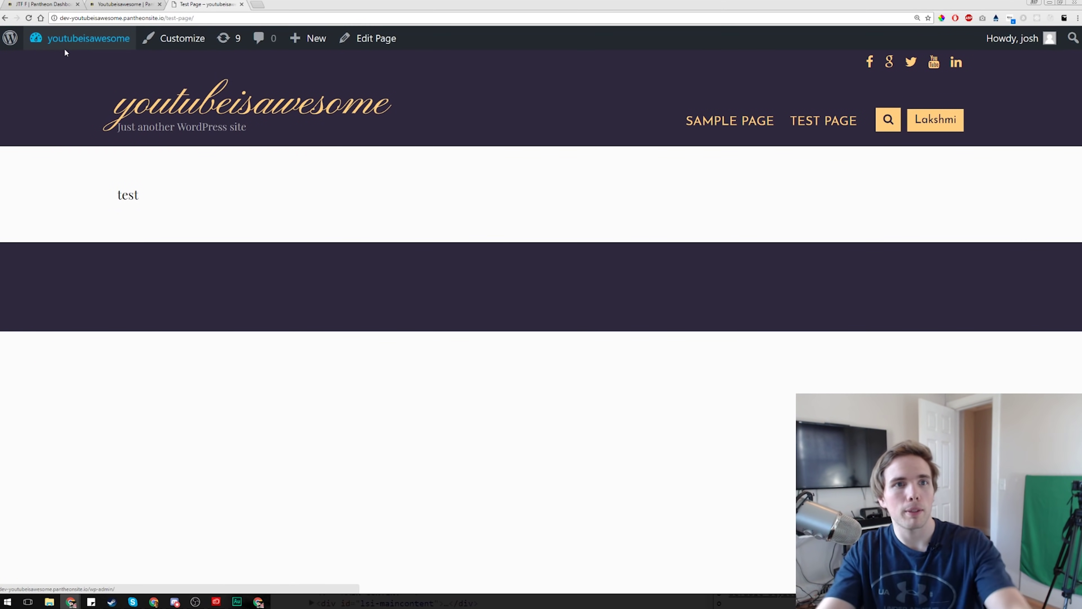
click(215, 17)
key(ctrl+c)
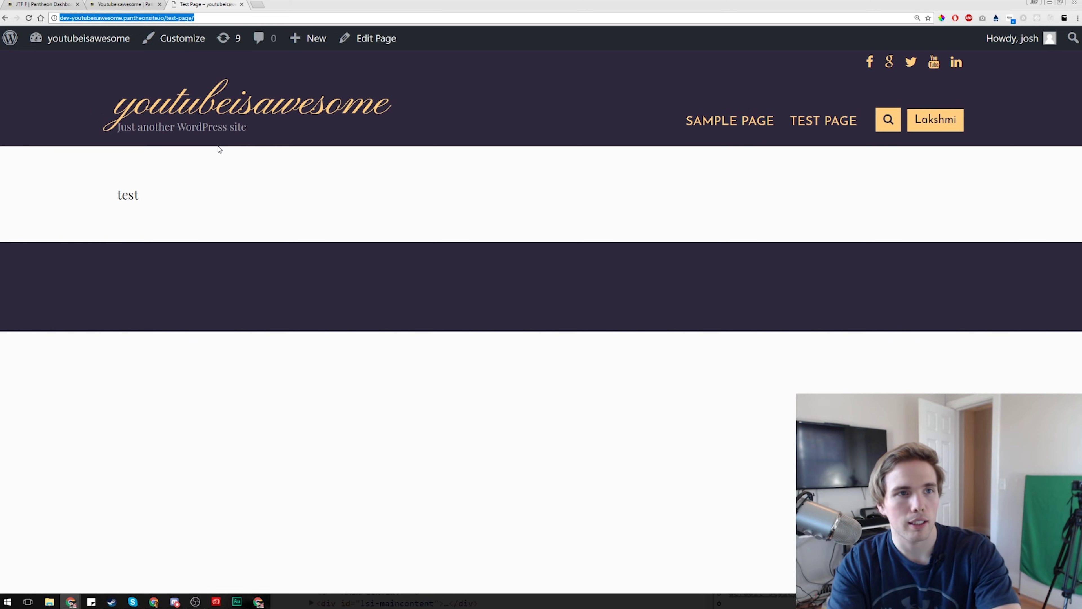
key(ctrl+shift+n)
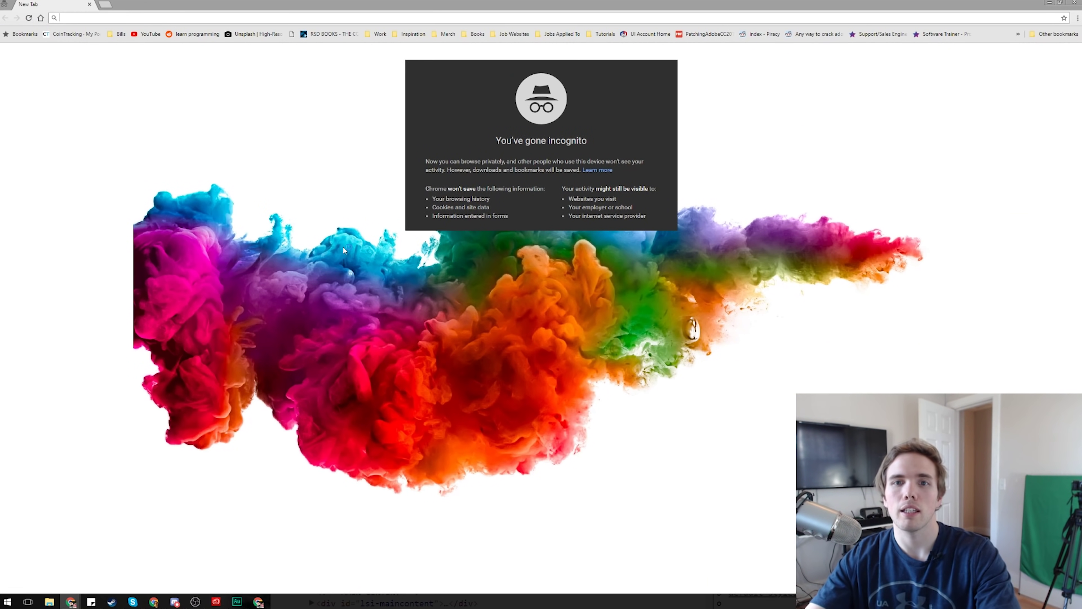
- Load the Test Page URL in incognito, then strip /test-page/ and select pantheonsite.io
key(ctrl+v)
key(Return)
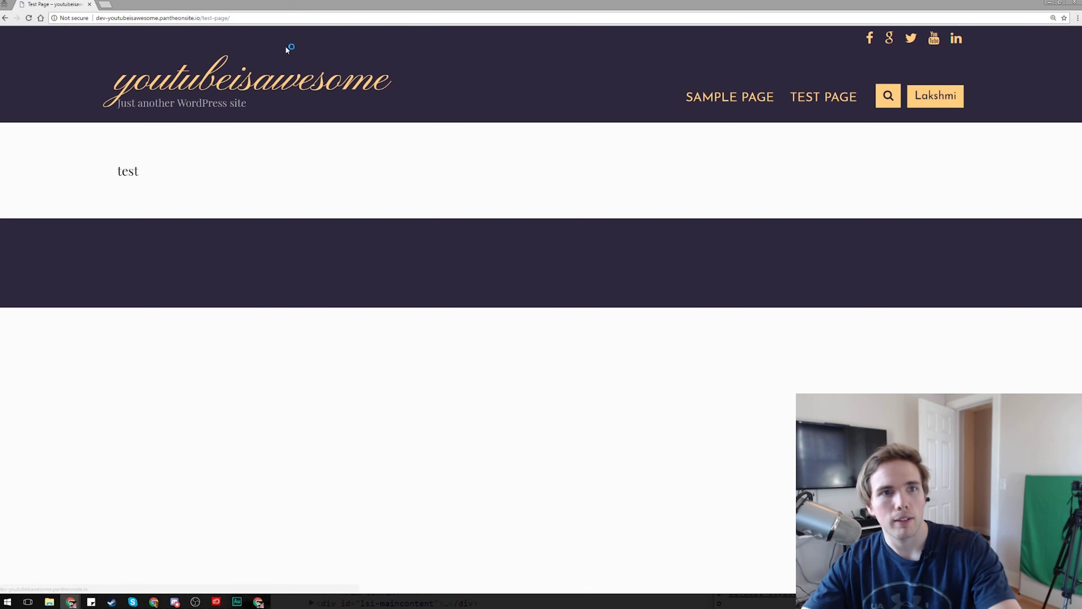
drag(241, 17, 200, 18)
key(BackSpace)
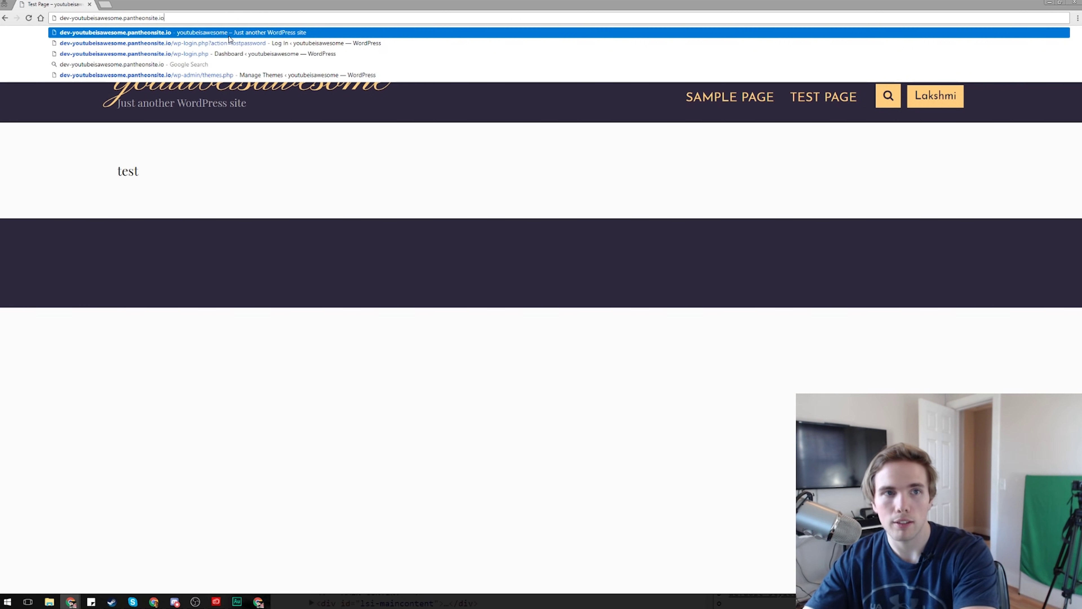
drag(124, 17, 181, 19)
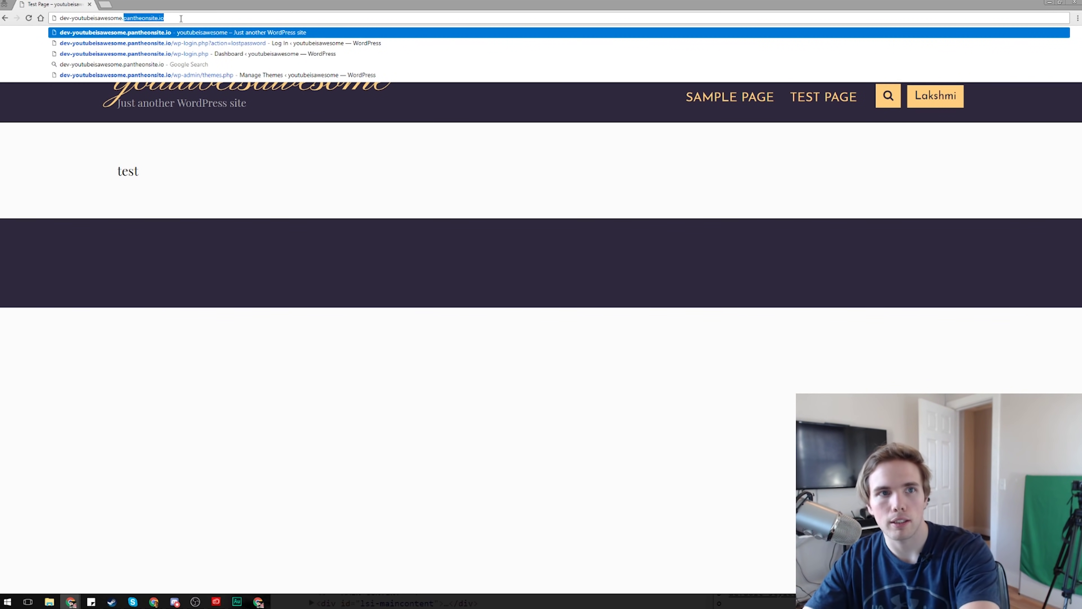